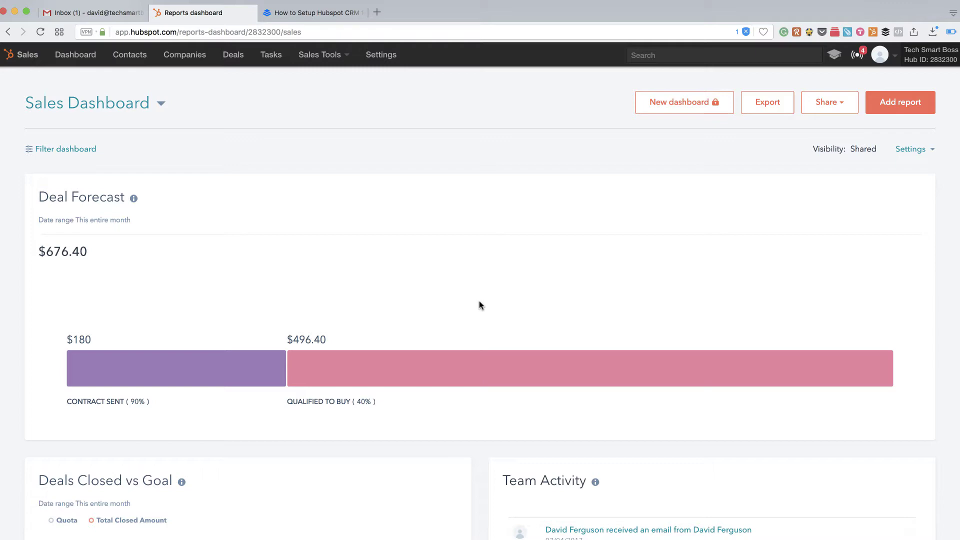
Glance at the HubSpot setup course page, then browse the Sales Dashboard reports.
click(321, 15)
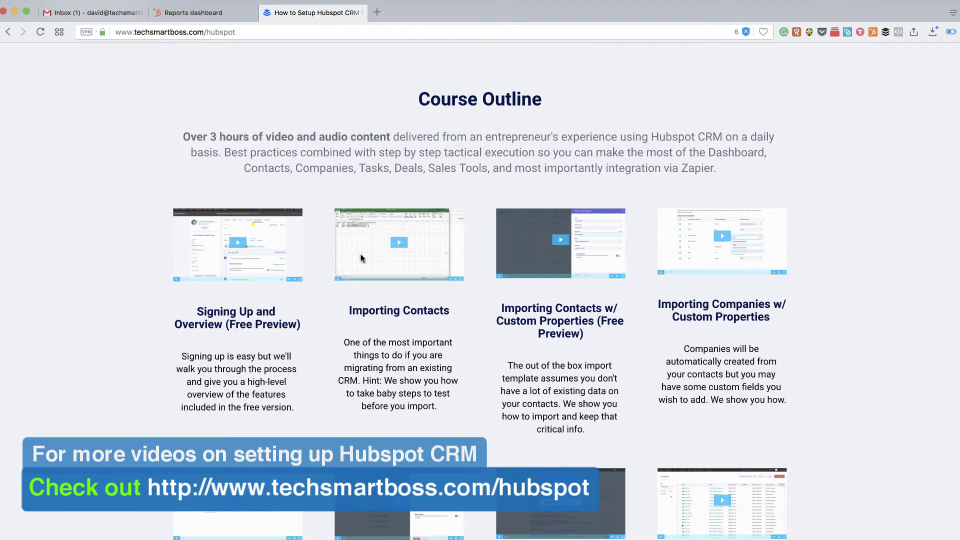
click(227, 12)
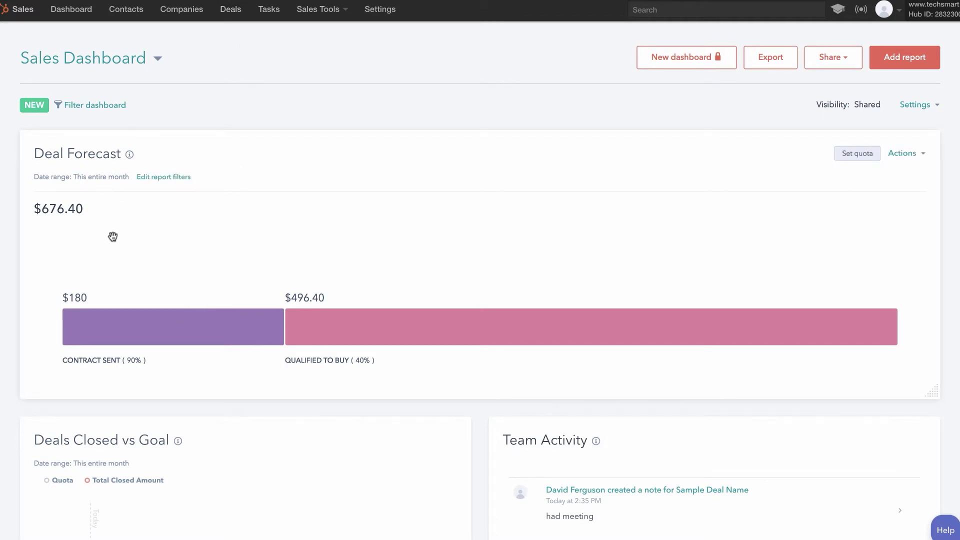
scroll(117, 276, down, 1)
scroll(118, 276, down, 4)
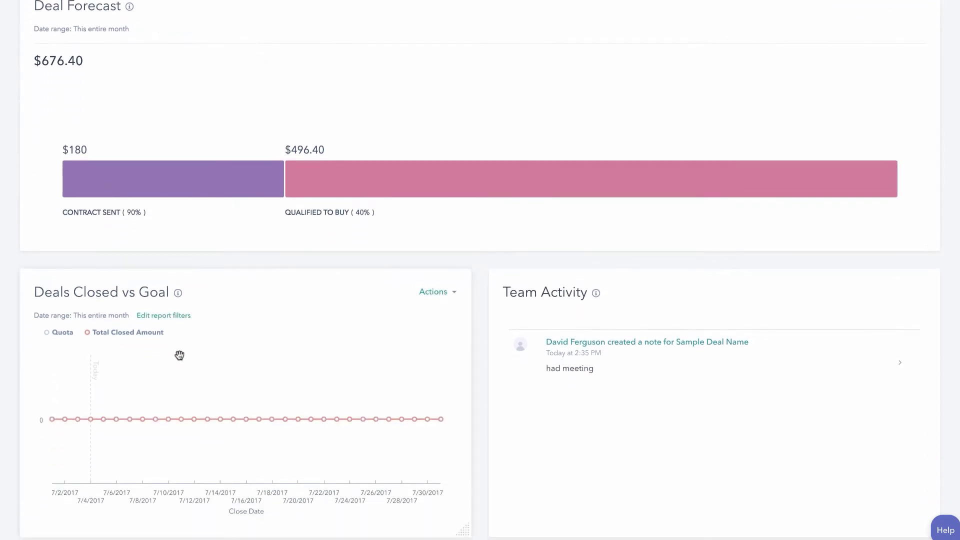
scroll(531, 338, down, 3)
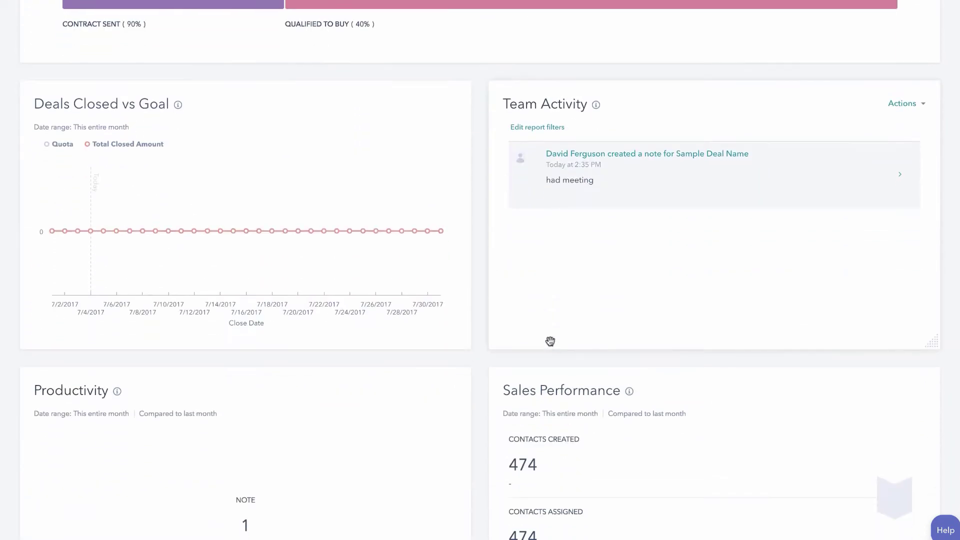
scroll(522, 448, up, 3)
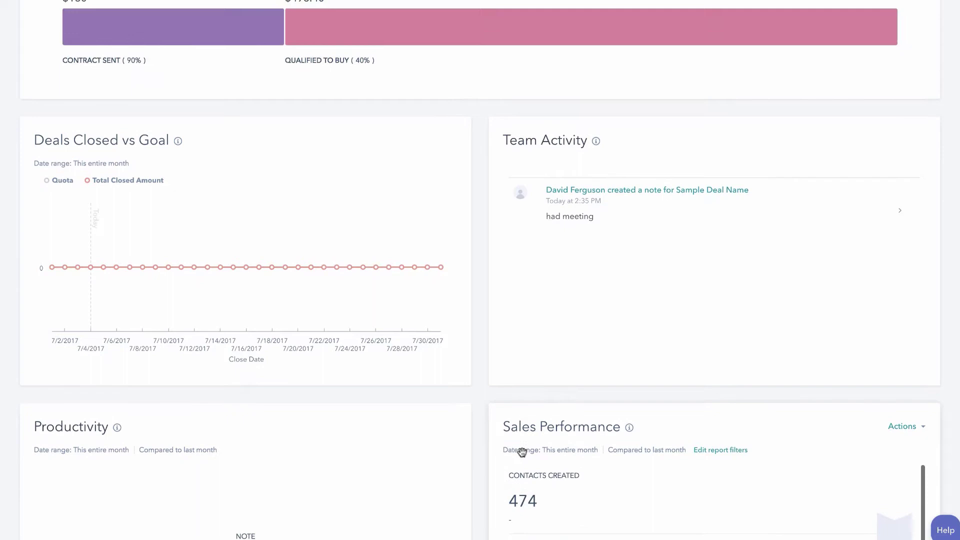
scroll(487, 470, down, 2)
scroll(487, 470, down, 2)
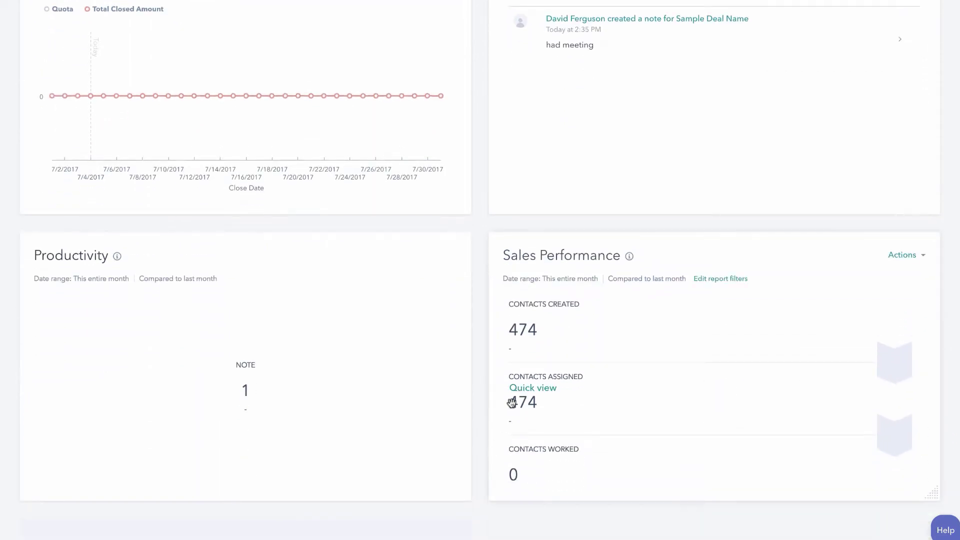
scroll(478, 463, down, 3)
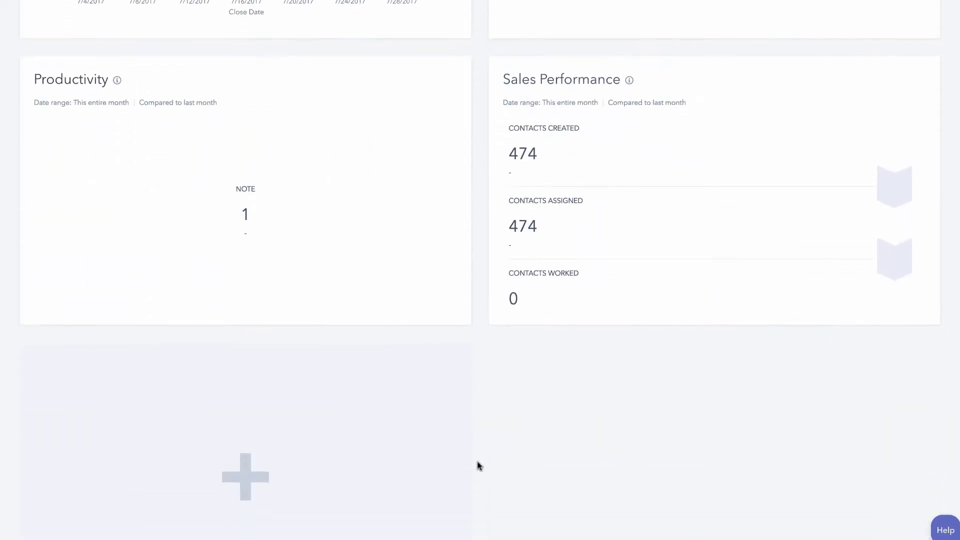
scroll(478, 463, up, 9)
scroll(478, 465, up, 3)
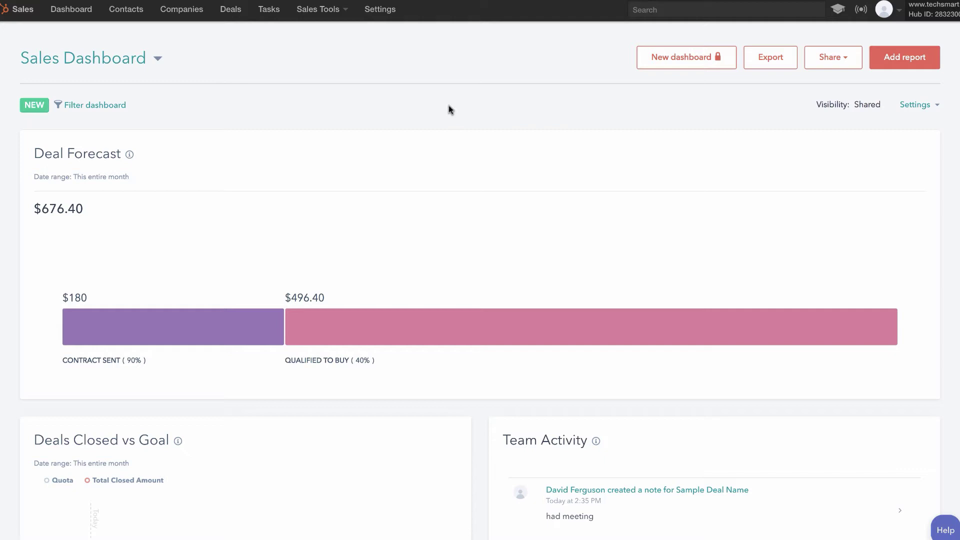
Filter the whole dashboard to a single deal owner, leaving the date range unchanged.
click(88, 109)
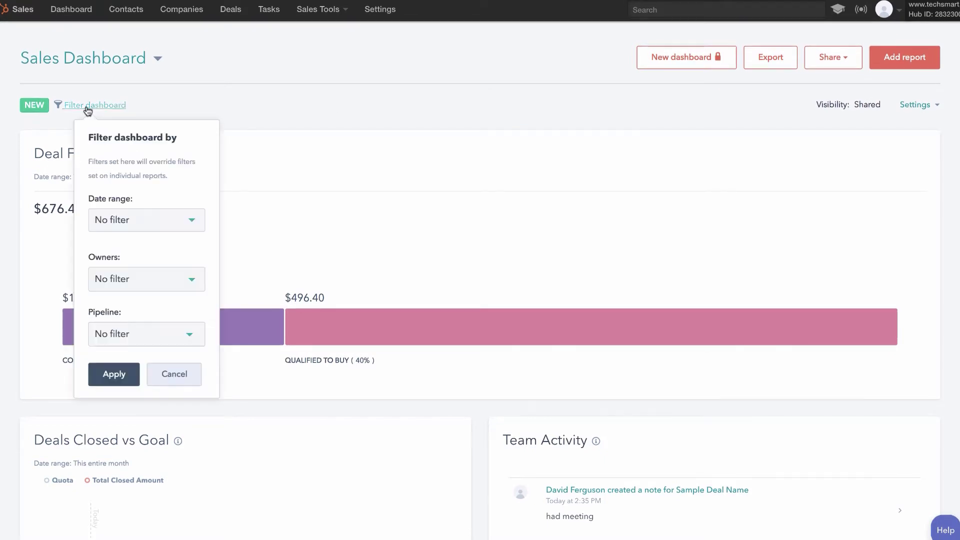
click(169, 221)
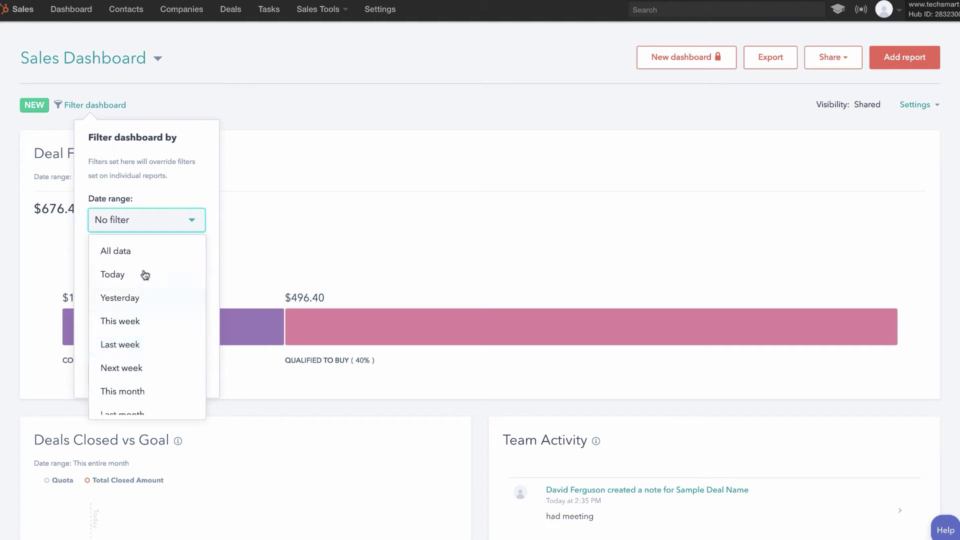
click(189, 227)
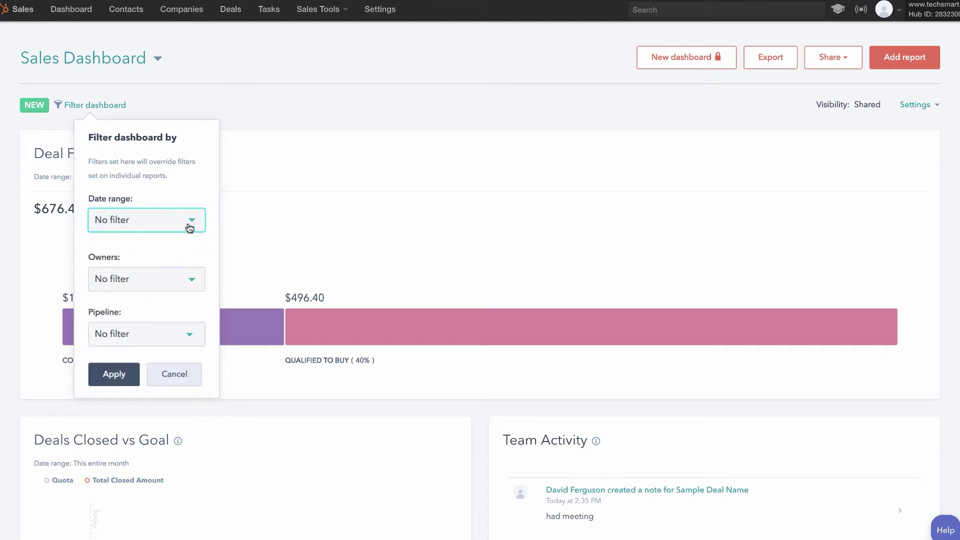
click(192, 281)
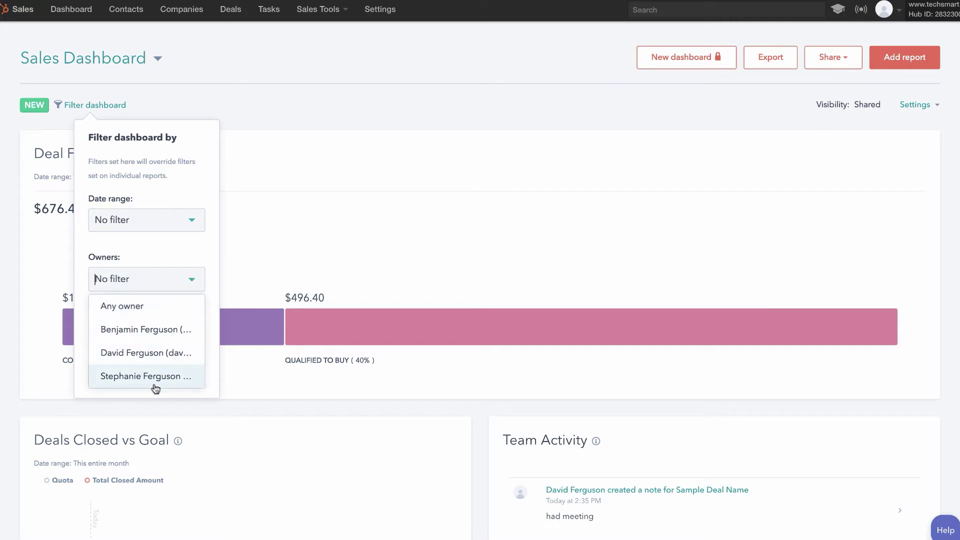
click(191, 281)
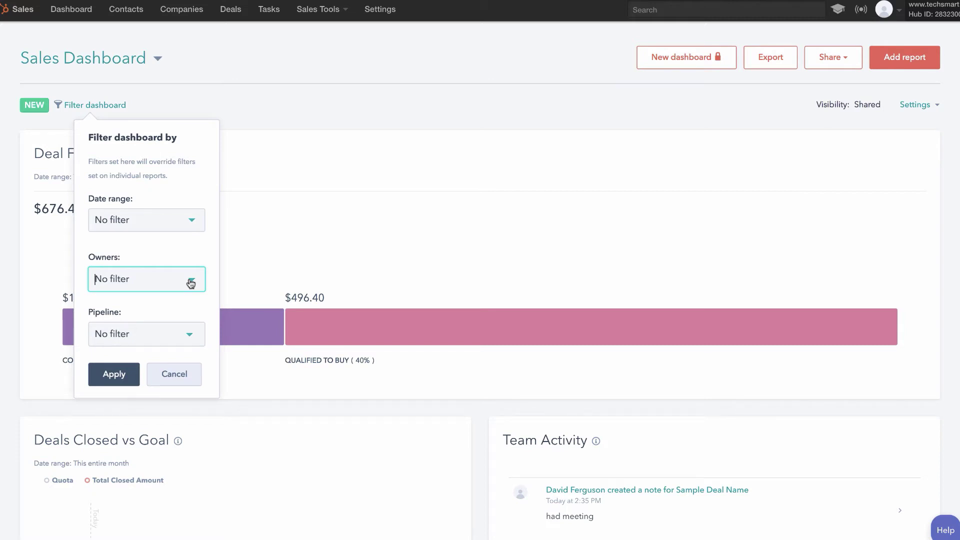
click(191, 281)
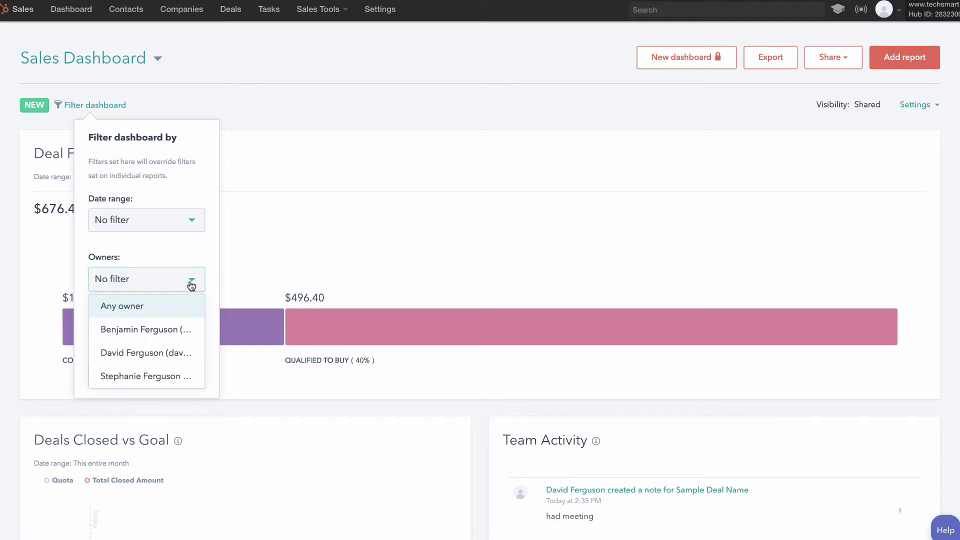
click(173, 327)
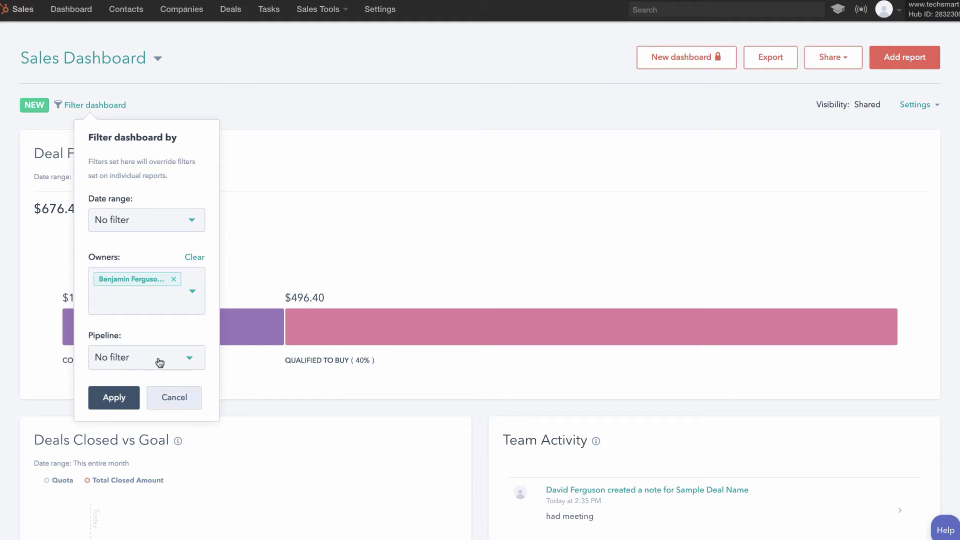
click(115, 400)
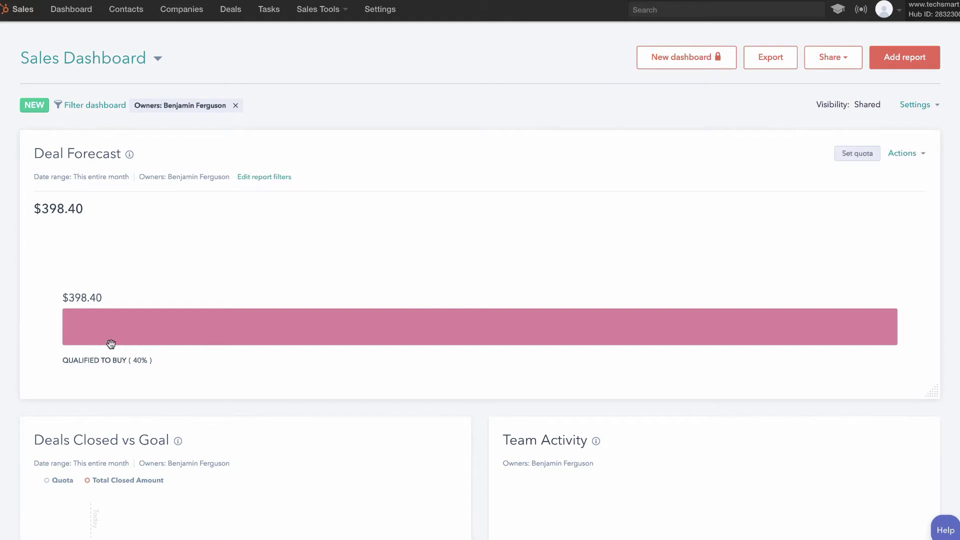
Drill into the $398.40 Qualified To Buy deals, open Sample Deal Name, and return.
click(107, 361)
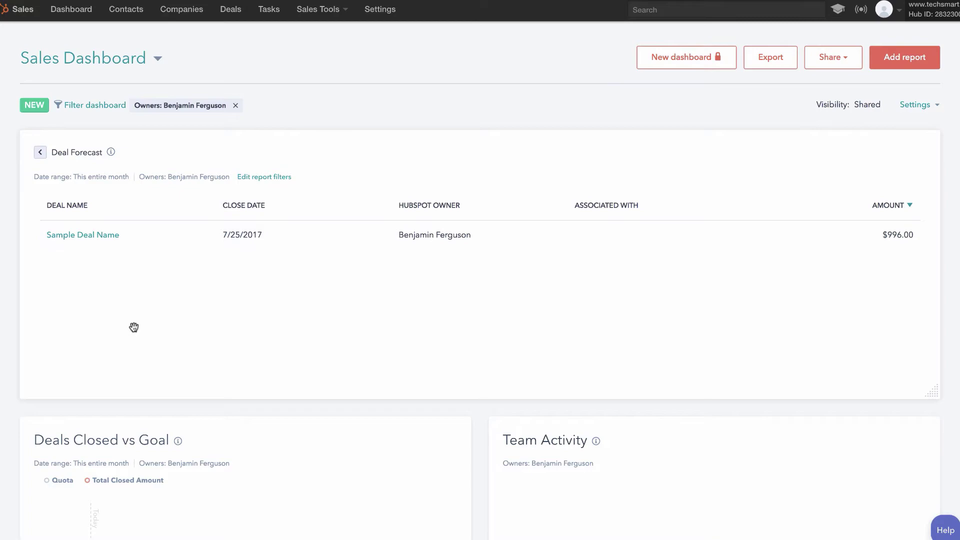
click(68, 238)
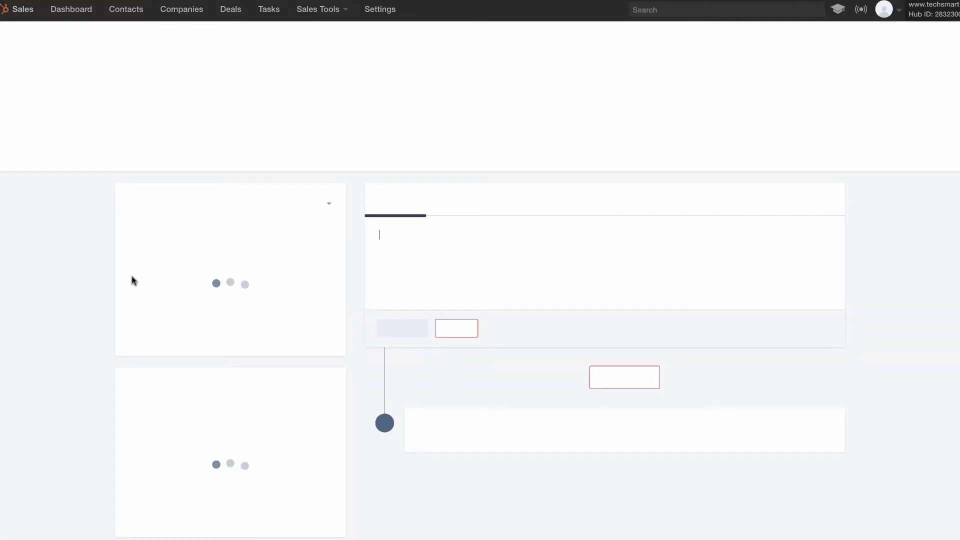
click(75, 9)
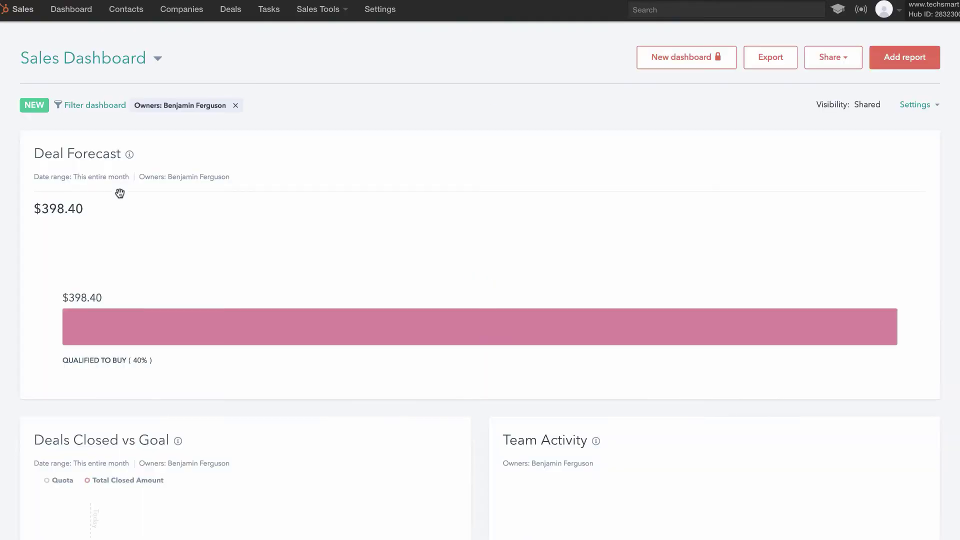
Clear the owner filter, review pipeline choices without changing them, and open the Widget Library.
click(236, 106)
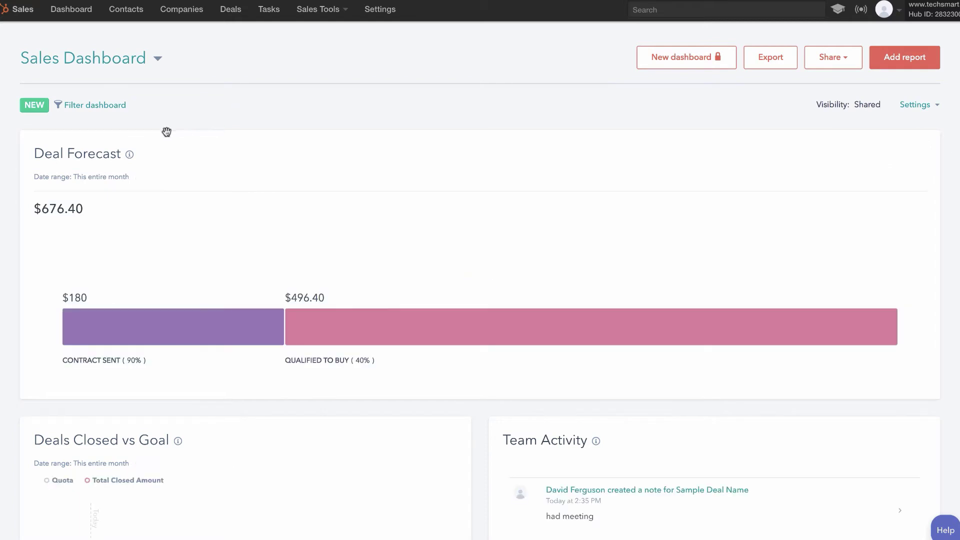
click(104, 106)
click(168, 328)
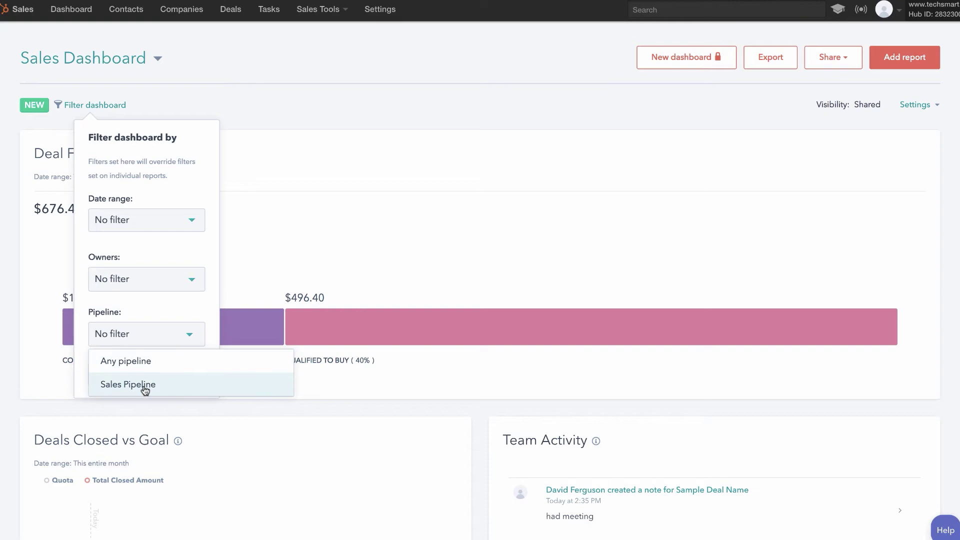
click(98, 109)
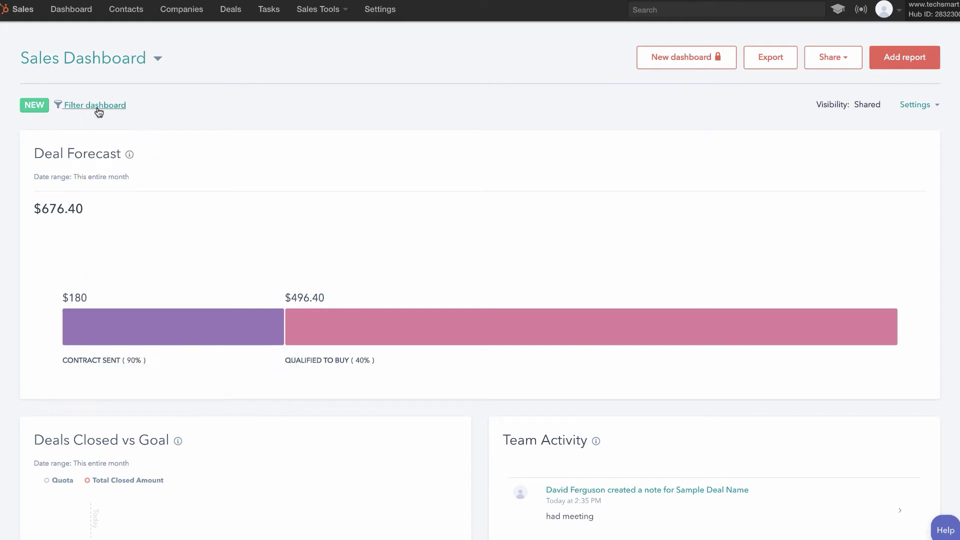
scroll(206, 207, down, 10)
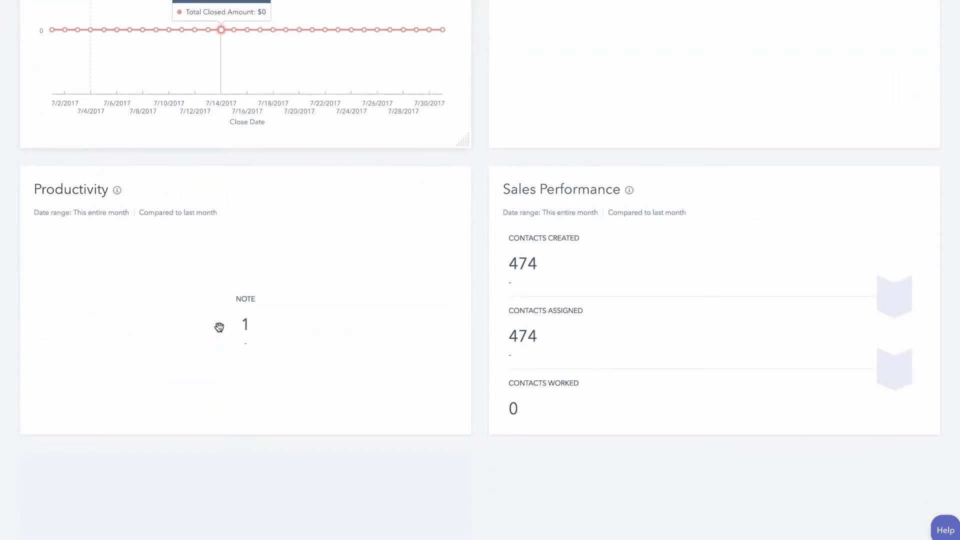
scroll(219, 327, up, 10)
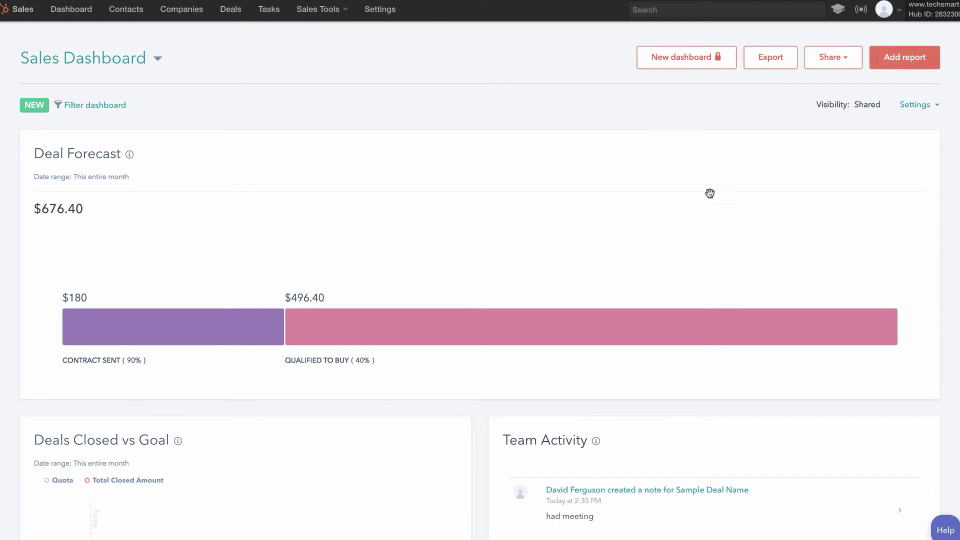
click(898, 62)
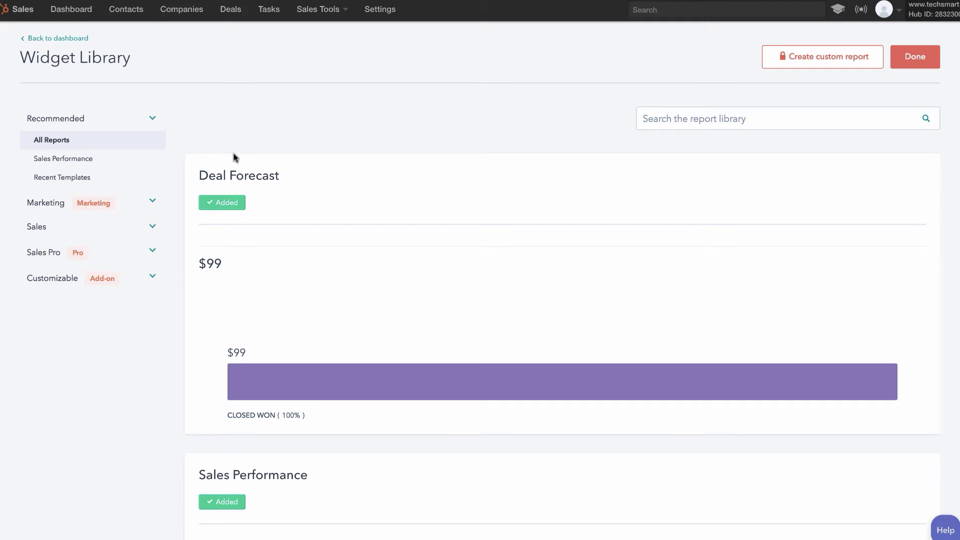
Add the Activity Feed report and read the Activity Feed and Marketing Performance previews.
scroll(165, 406, down, 5)
scroll(166, 406, down, 7)
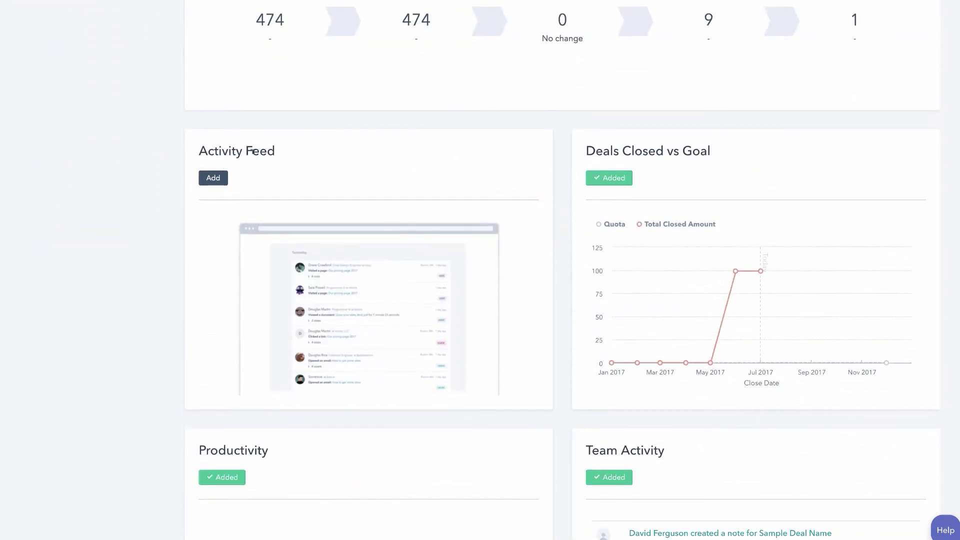
click(213, 180)
mouse_move(217, 277)
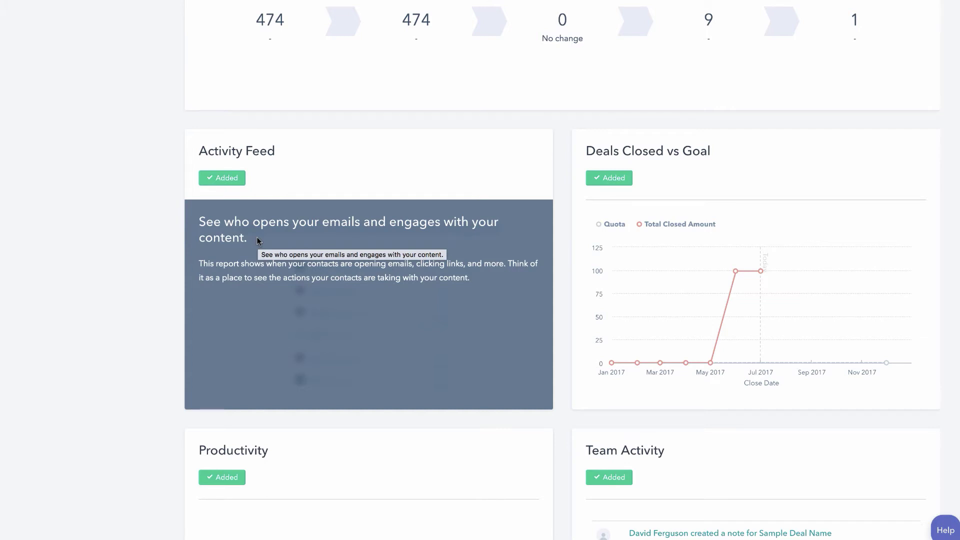
scroll(257, 238, up, 3)
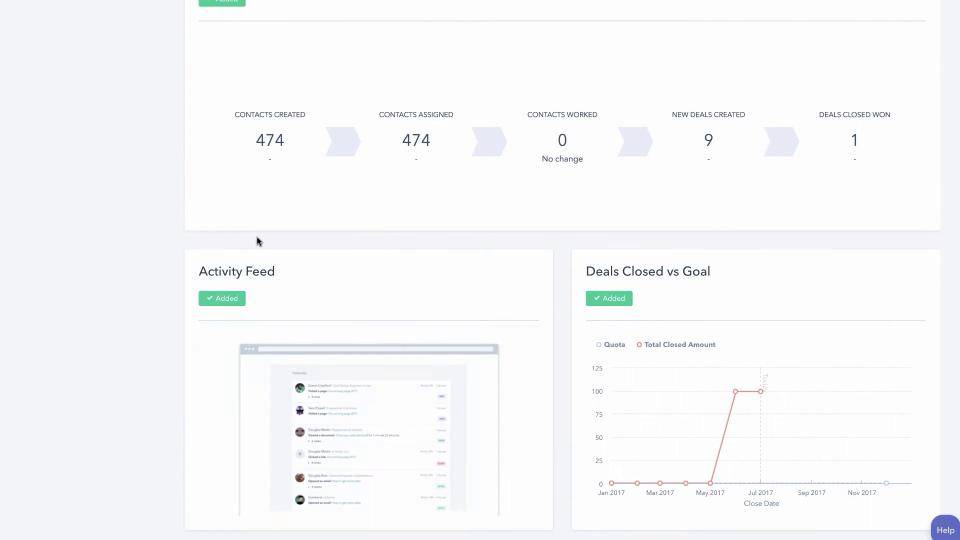
mouse_move(229, 339)
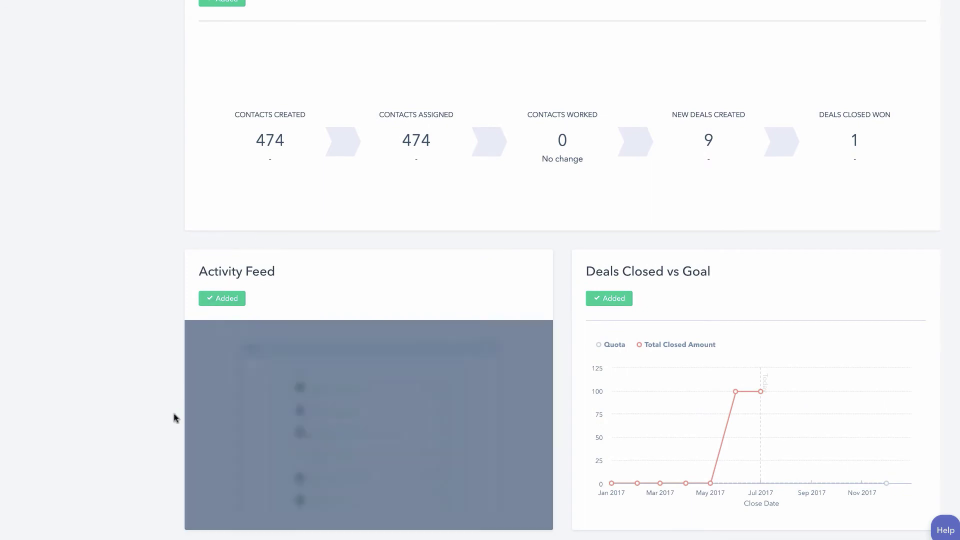
scroll(168, 443, down, 8)
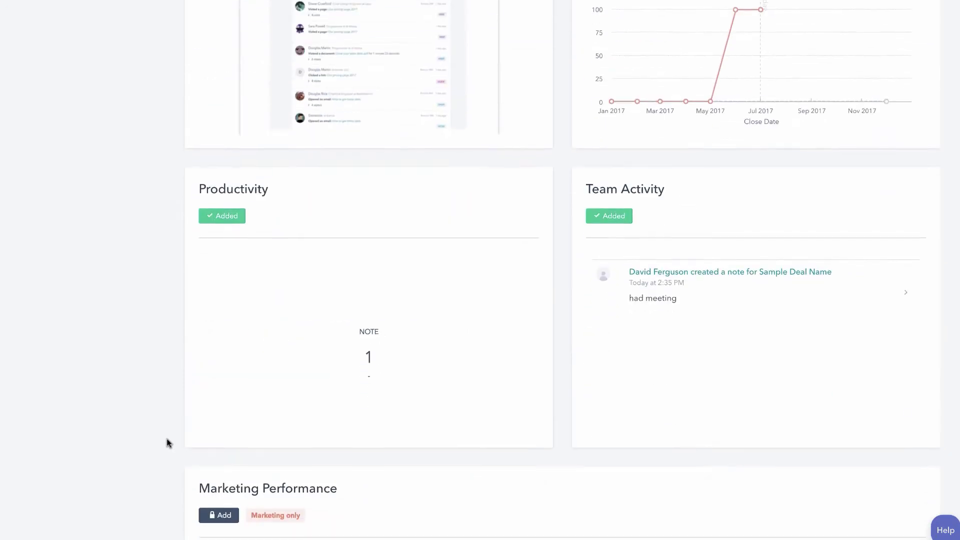
scroll(168, 443, down, 7)
mouse_move(205, 250)
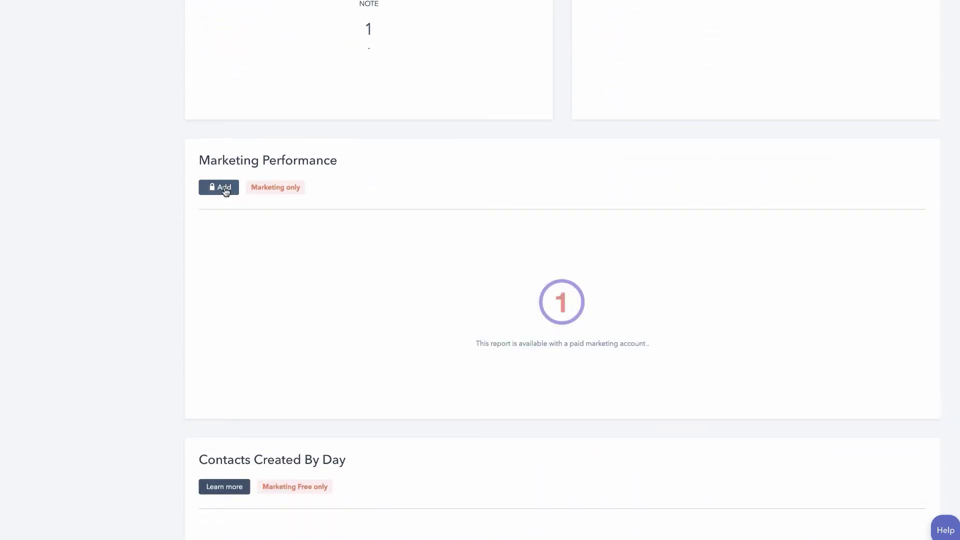
click(224, 188)
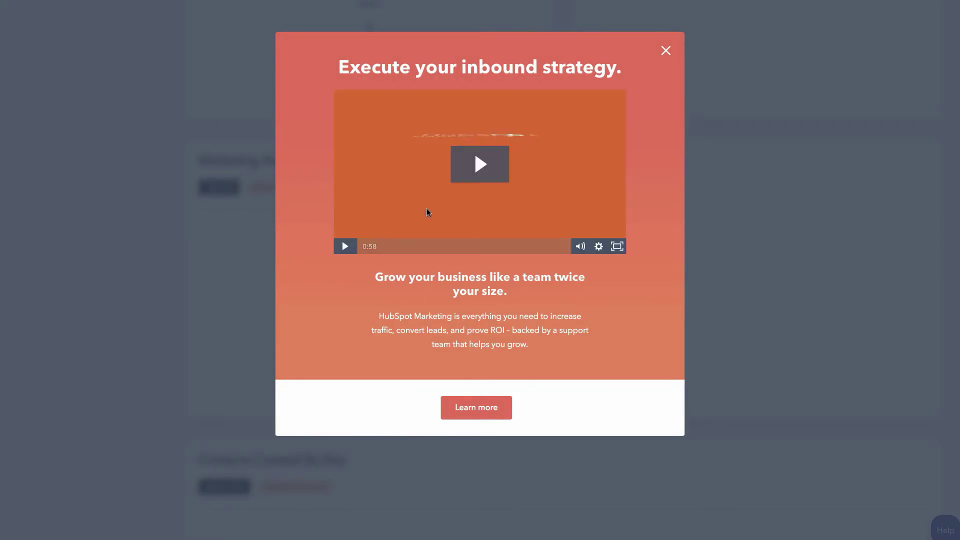
click(665, 50)
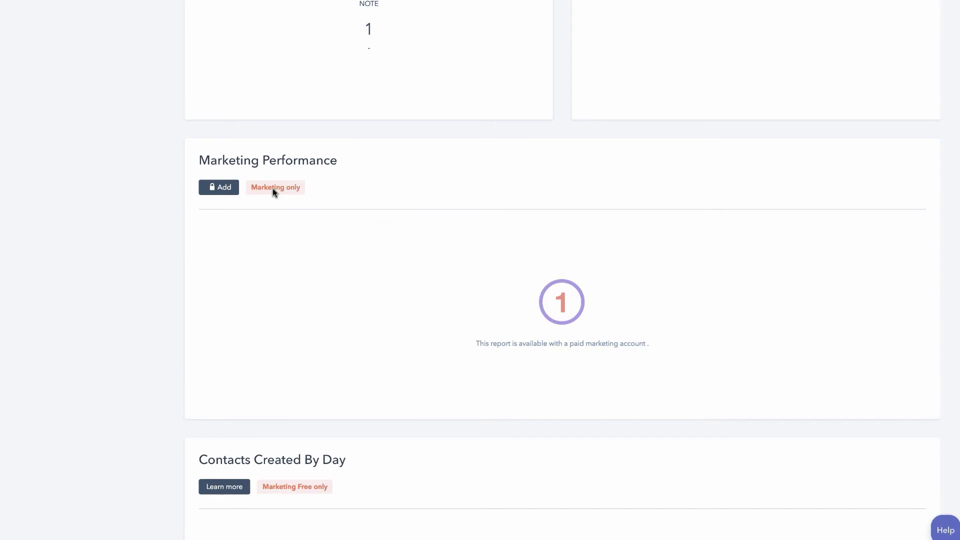
scroll(187, 391, down, 8)
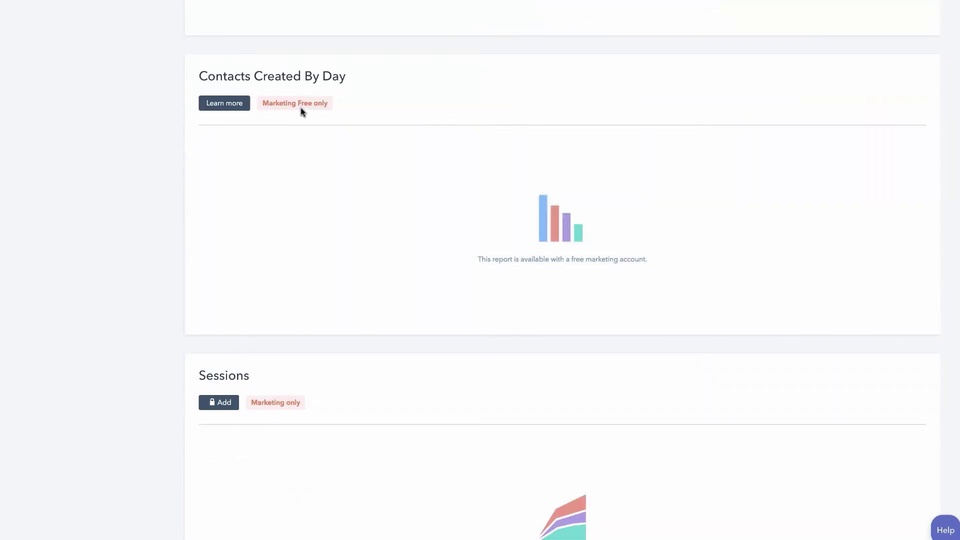
scroll(204, 413, down, 5)
scroll(203, 413, up, 20)
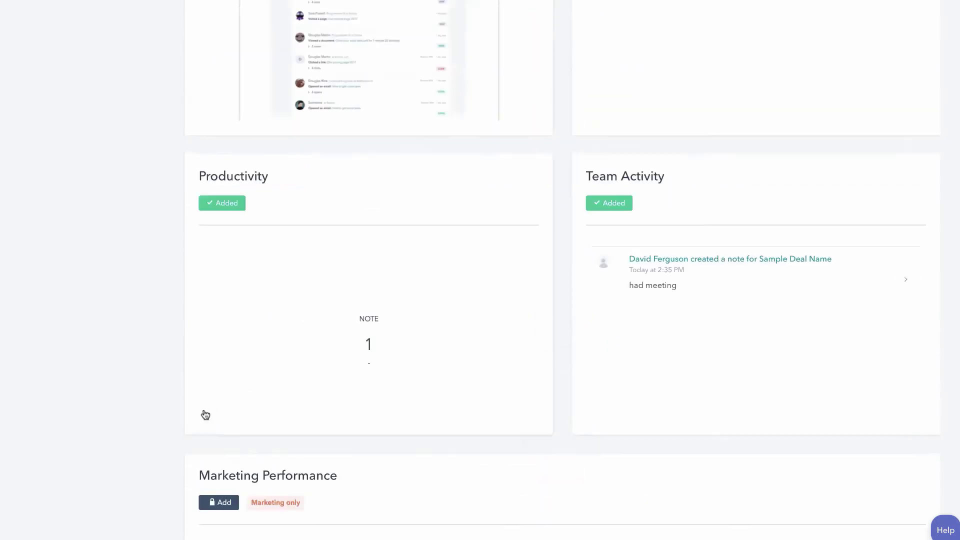
scroll(205, 413, up, 2)
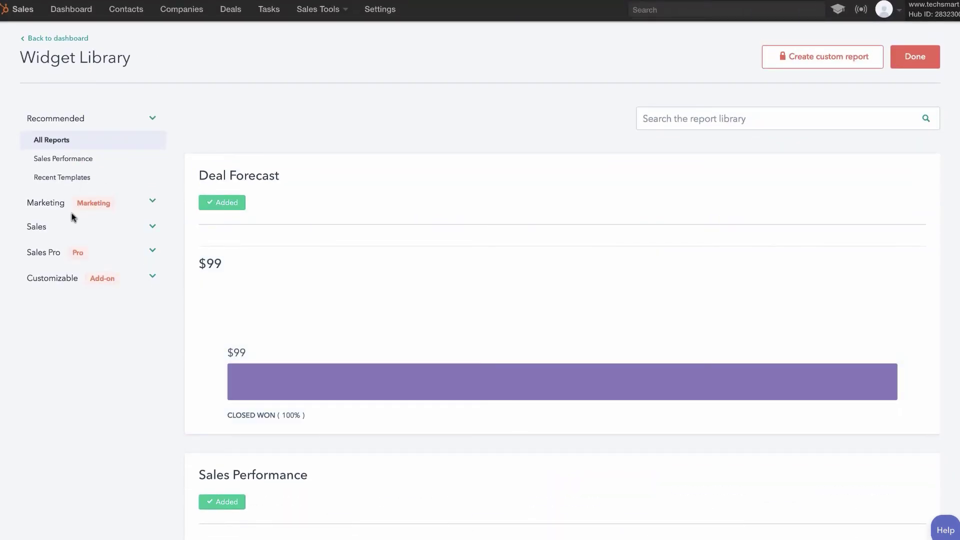
Browse the Marketing report categories: Blogging, Landing Pages and Website.
click(155, 205)
click(48, 230)
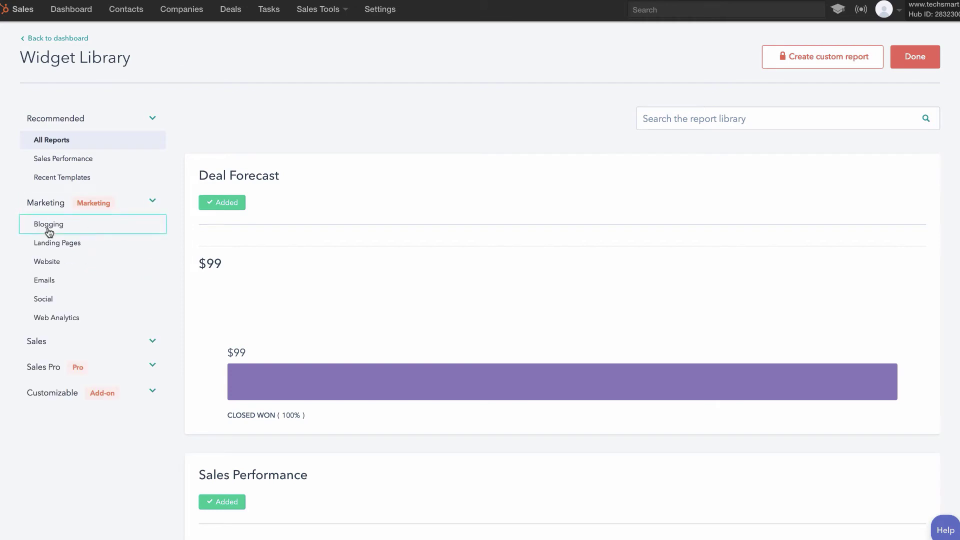
click(71, 245)
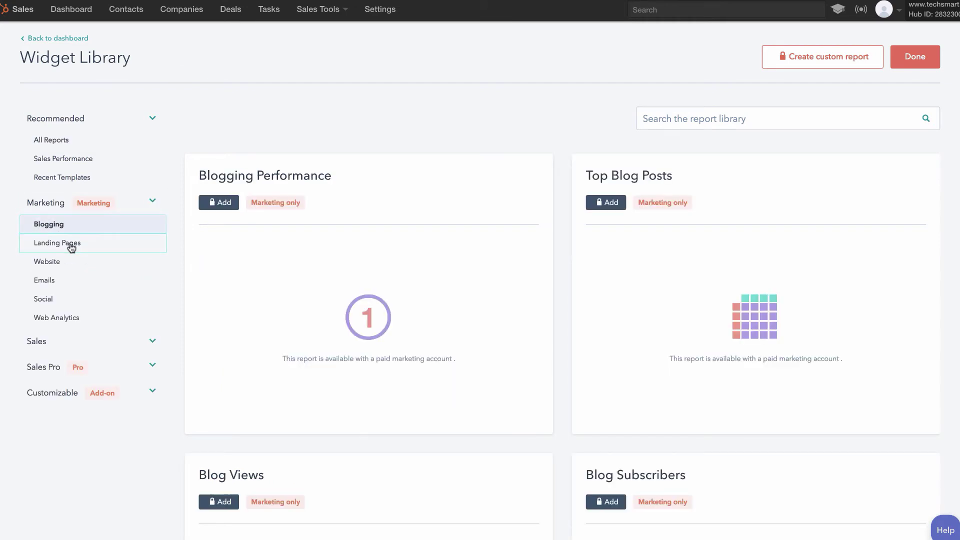
click(53, 266)
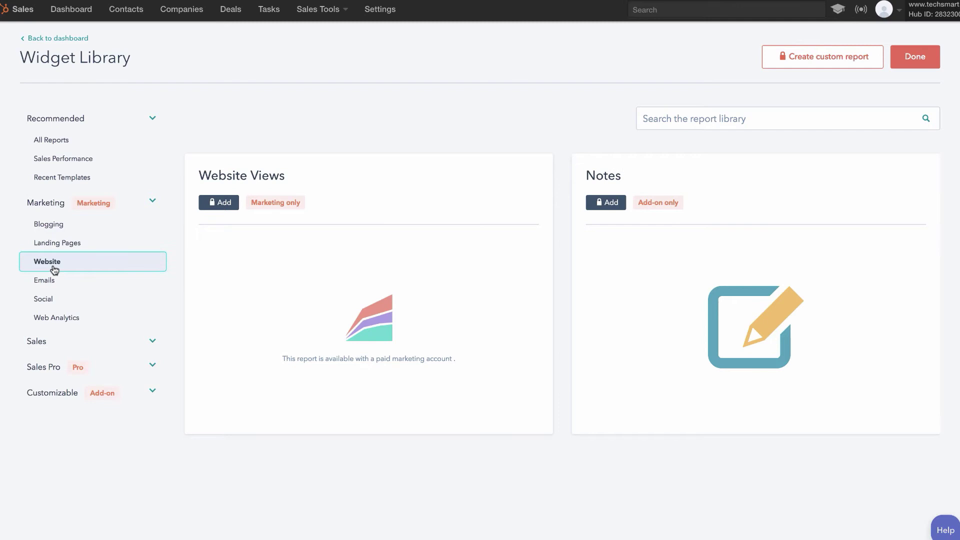
click(152, 203)
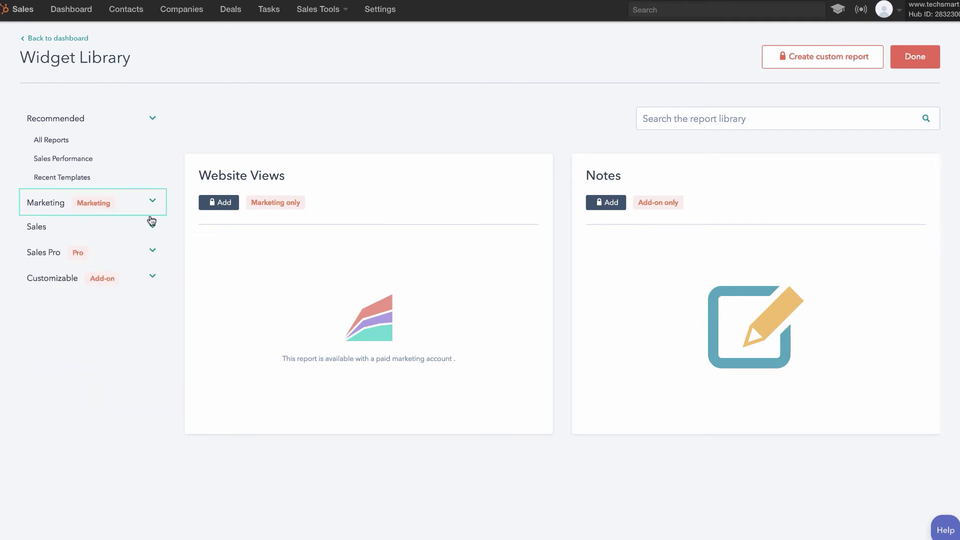
List the Sales Deals reports, including Deals Closed vs Goal and add-on-only Deal Snapshot.
click(153, 229)
click(46, 249)
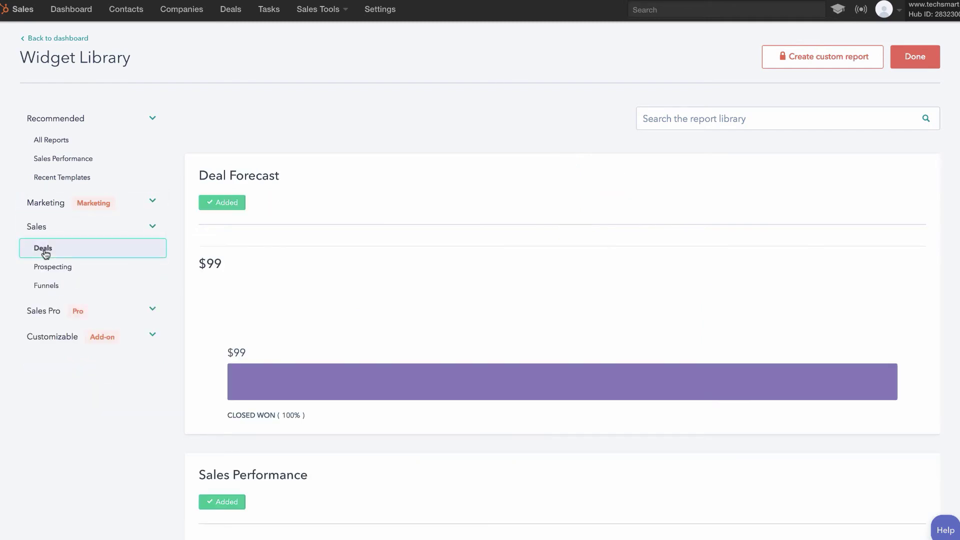
scroll(169, 381, down, 10)
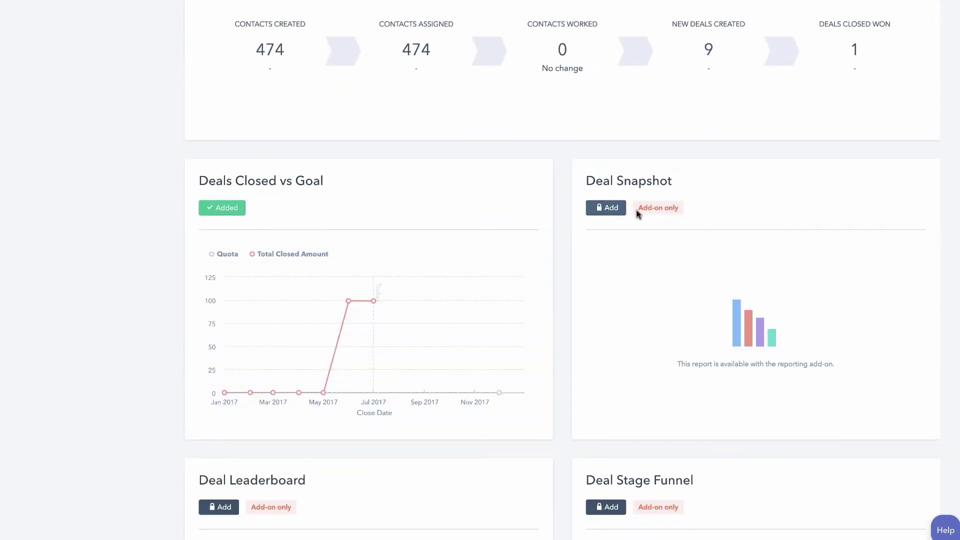
Try adding add-on-only Deal Snapshot, dismiss the upgrade offer, and show the Prospecting reports.
click(612, 207)
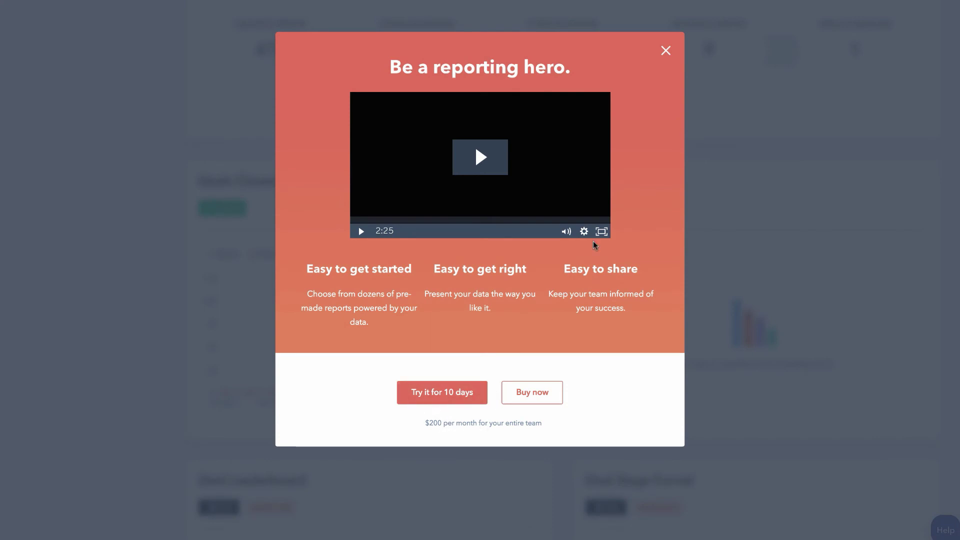
click(666, 50)
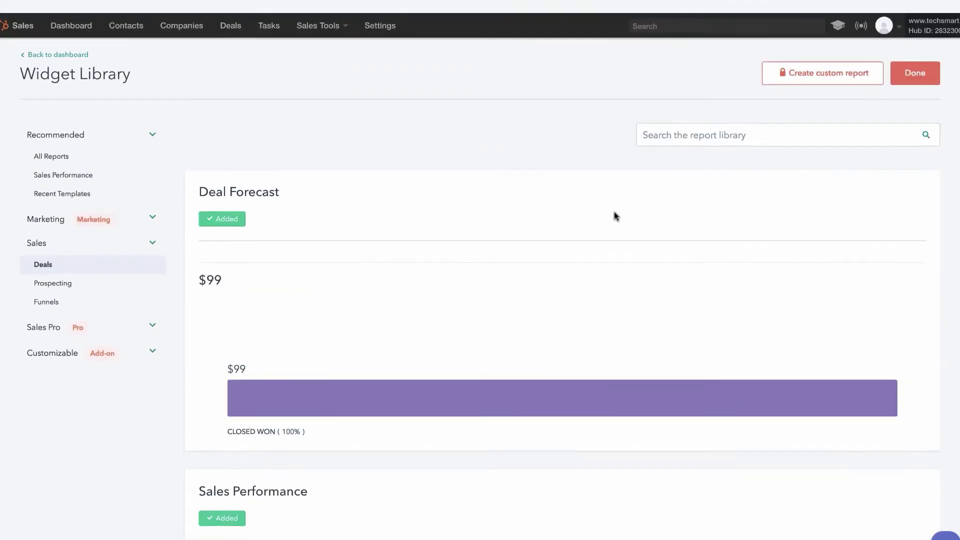
click(63, 287)
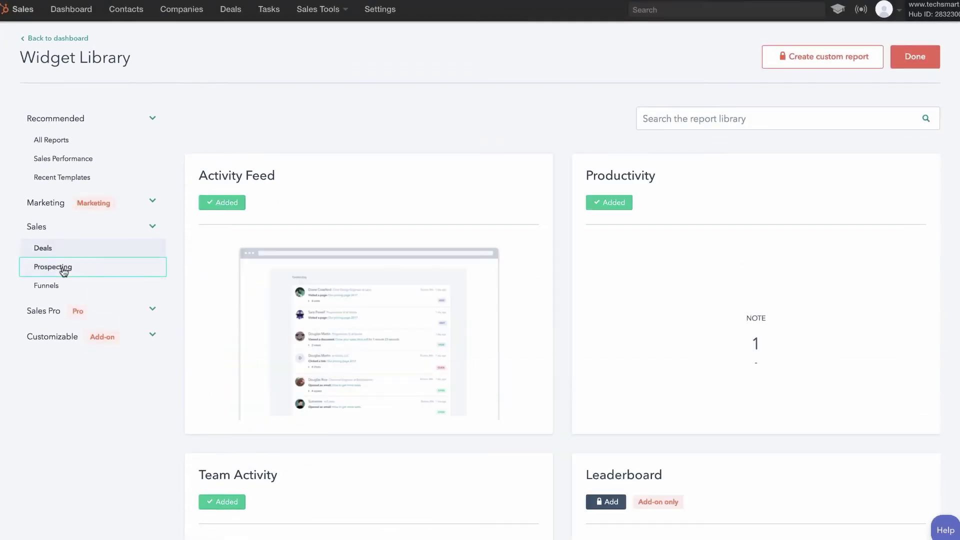
Browse the Sales Pro report categories: Meetings, Calling and Sequences.
click(153, 311)
click(50, 334)
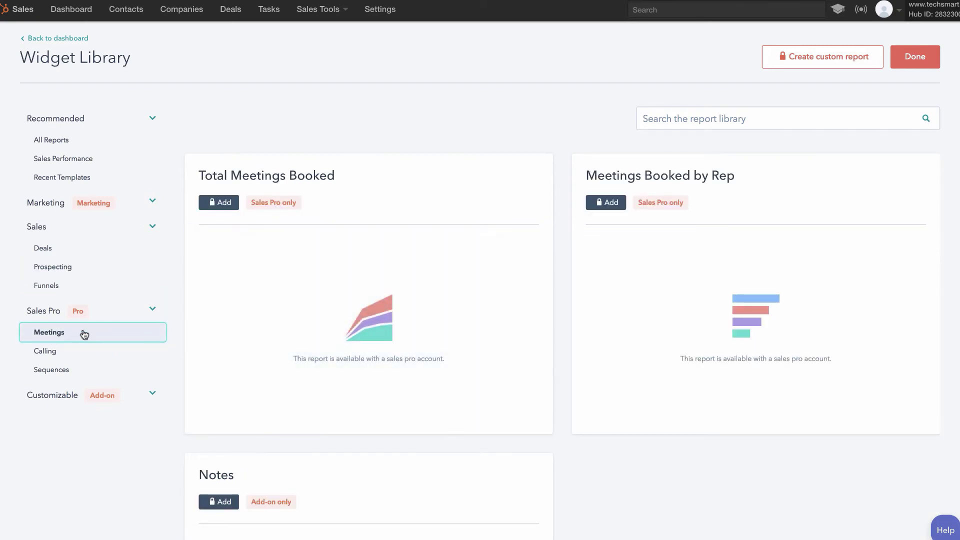
scroll(244, 355, down, 4)
scroll(245, 356, up, 2)
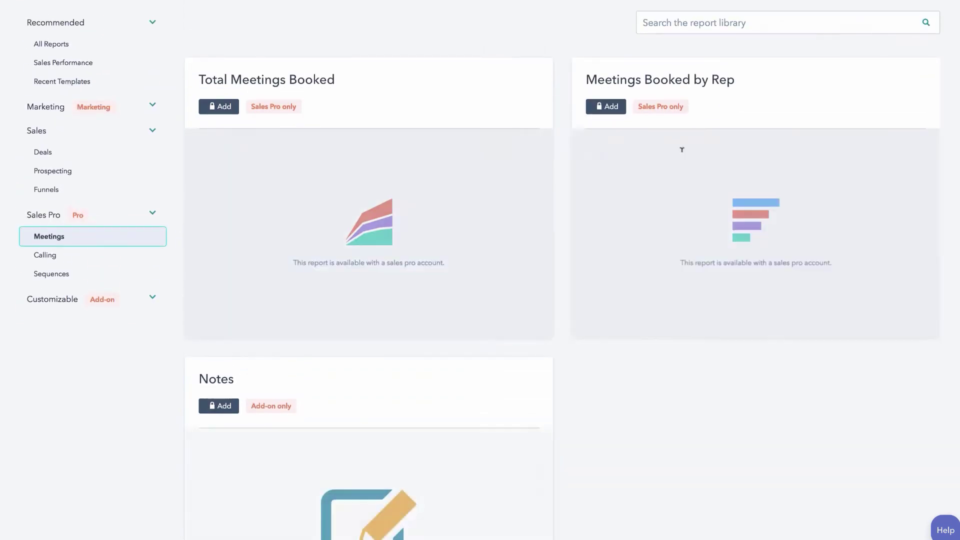
click(55, 256)
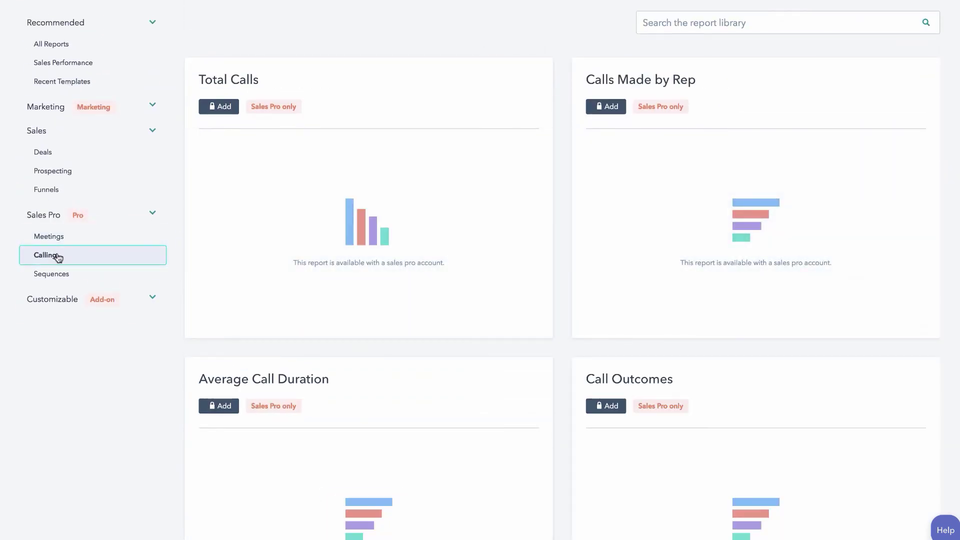
scroll(256, 324, down, 4)
scroll(256, 324, up, 5)
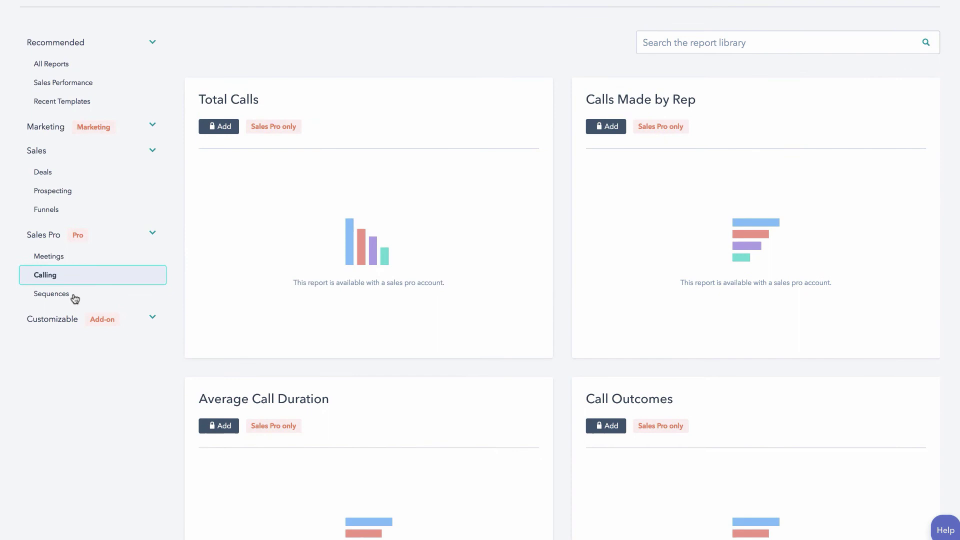
click(74, 298)
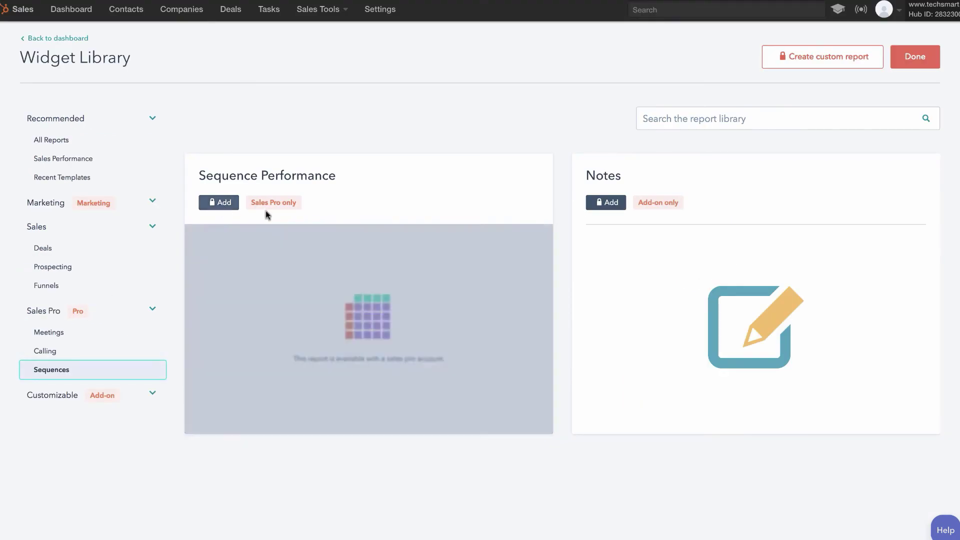
Browse the Customizable report categories: Contacts and Revenue.
click(151, 397)
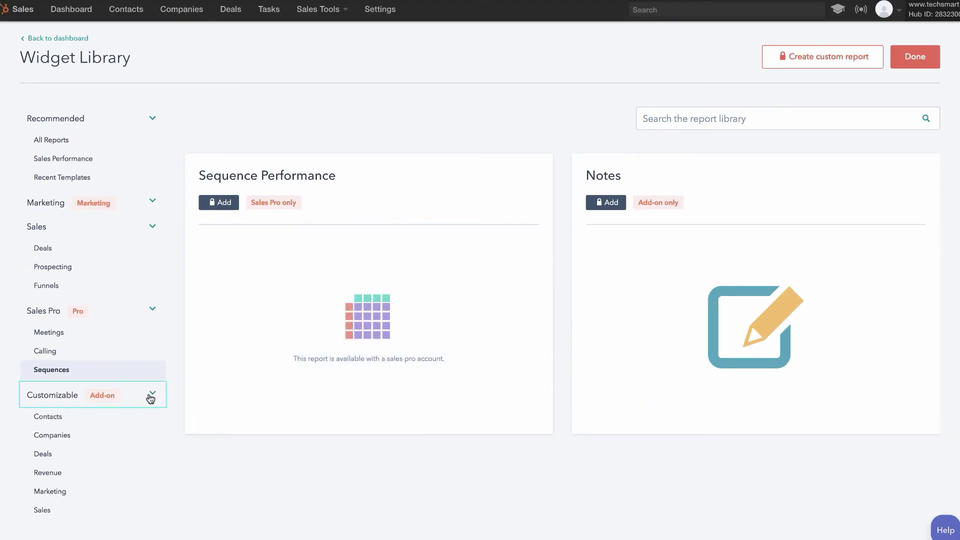
click(48, 423)
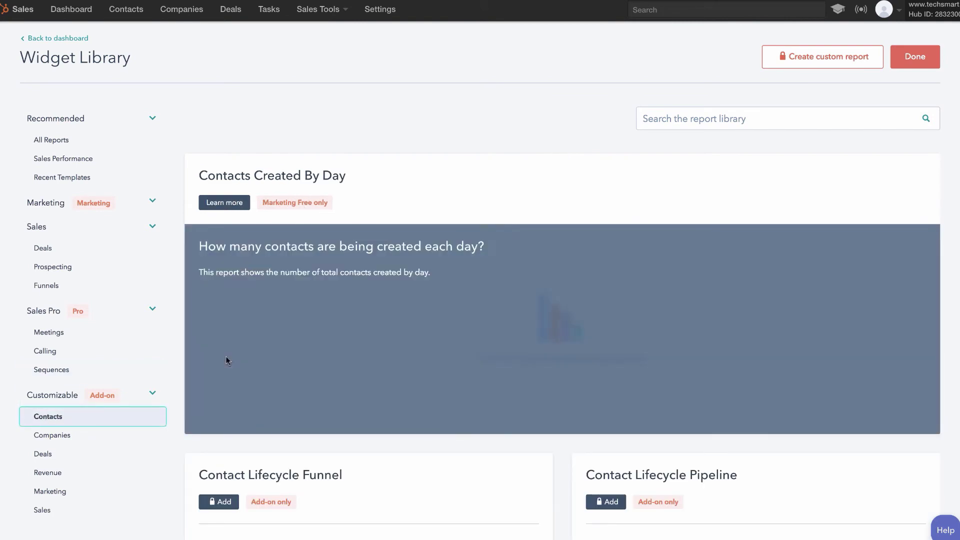
scroll(226, 358, down, 1)
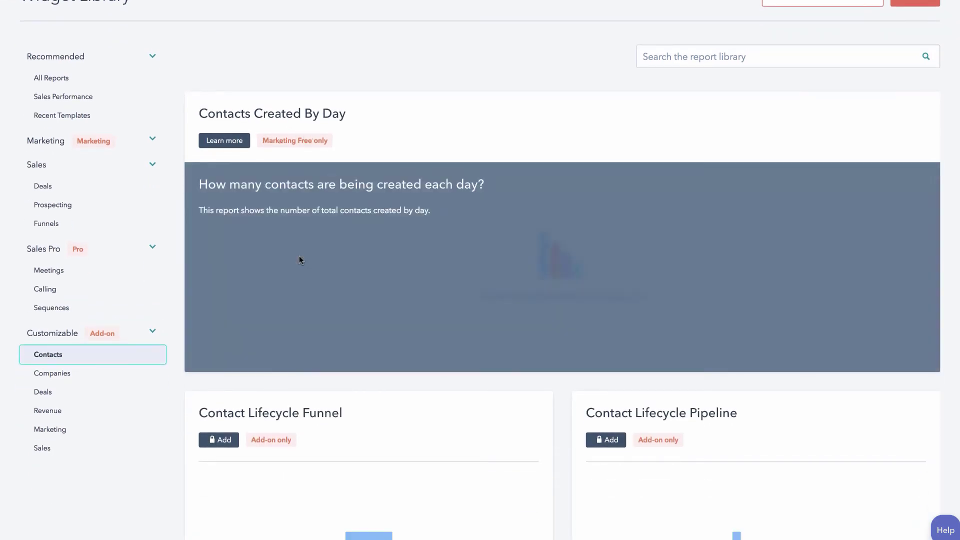
scroll(299, 256, down, 2)
click(63, 294)
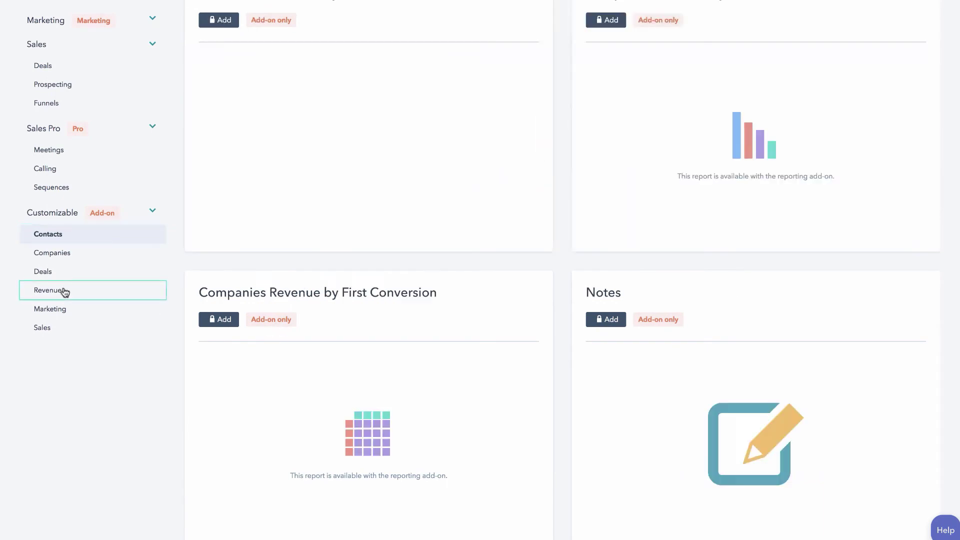
scroll(64, 294, up, 3)
Return to All Reports and add the Activity Feed report so it shows Added.
click(52, 140)
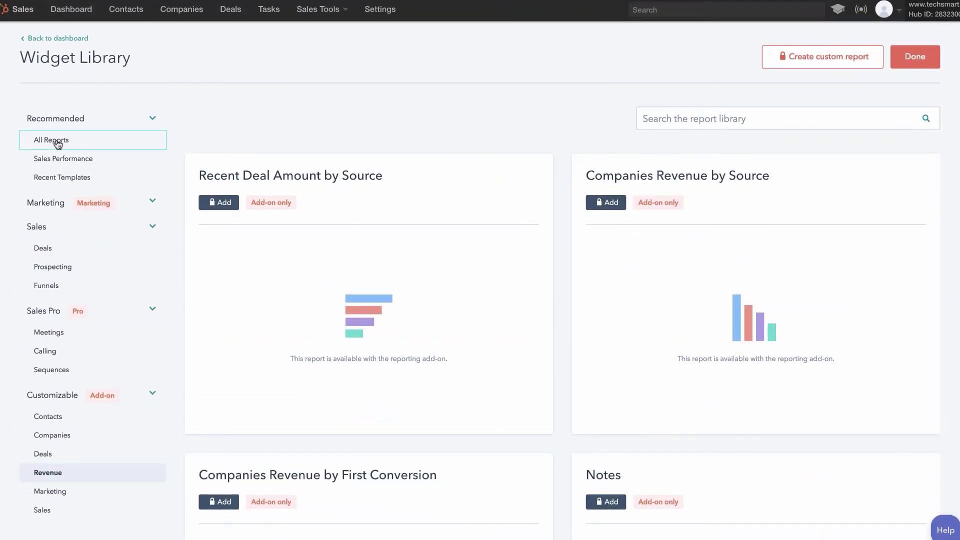
scroll(172, 315, down, 7)
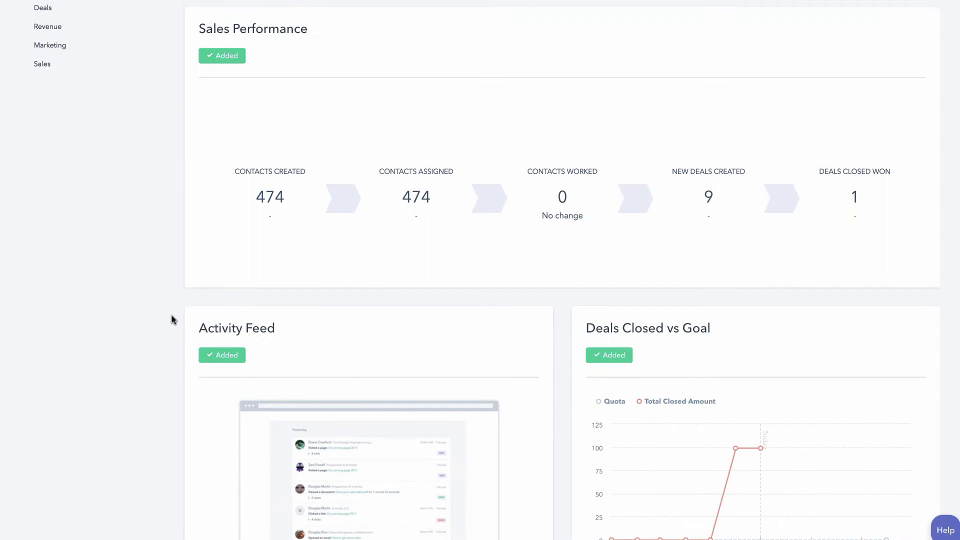
click(219, 355)
scroll(158, 350, up, 7)
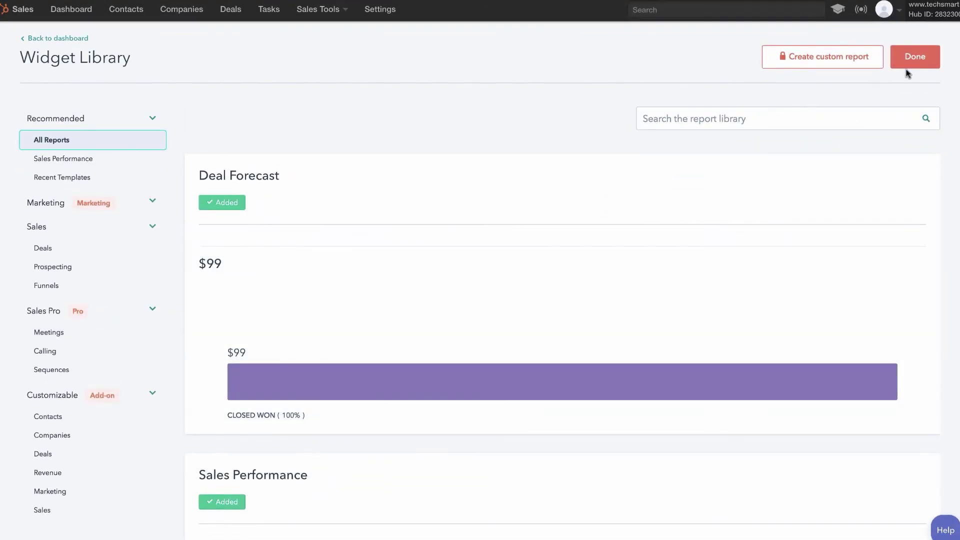
Leave the Widget Library and scroll to the new Activity Feed tile below Productivity.
click(920, 58)
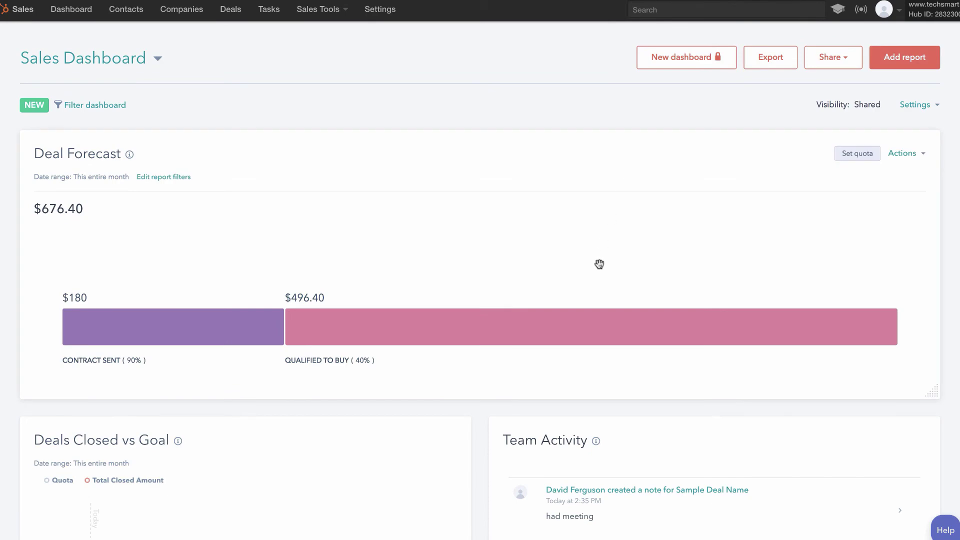
scroll(596, 286, down, 10)
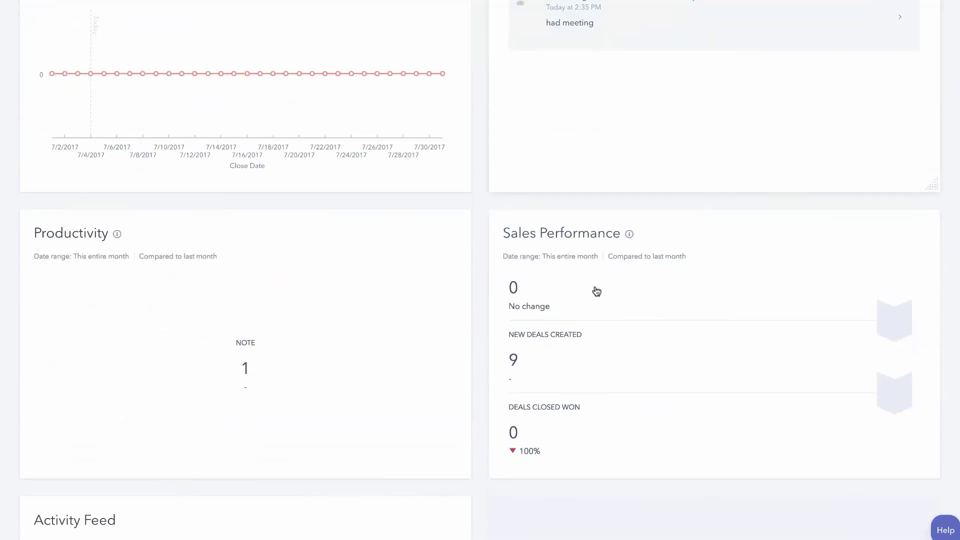
scroll(596, 291, down, 8)
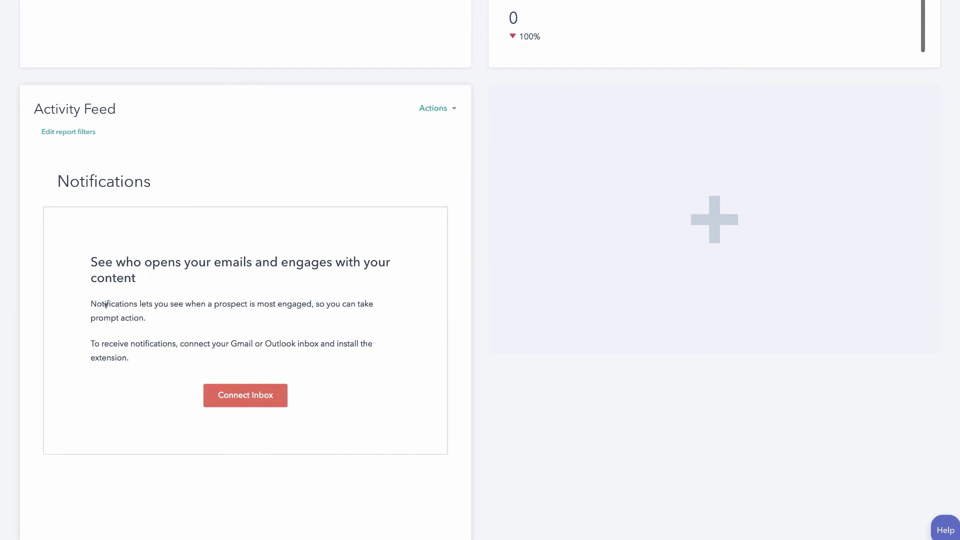
scroll(388, 218, up, 4)
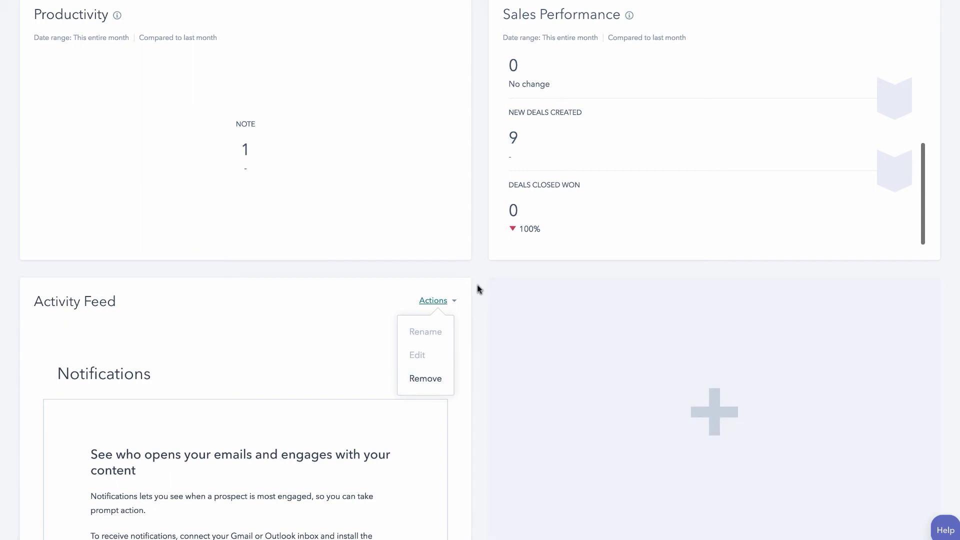
scroll(479, 288, up, 6)
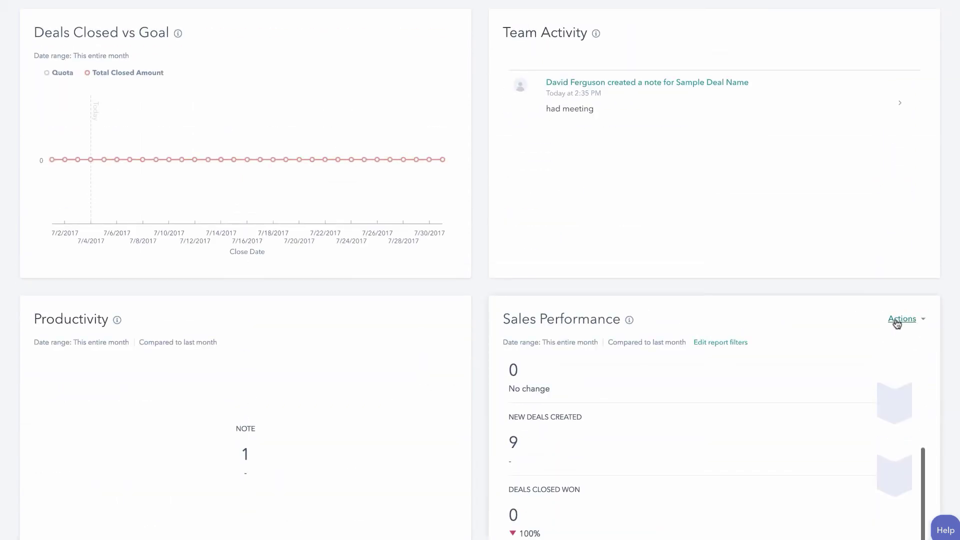
click(902, 321)
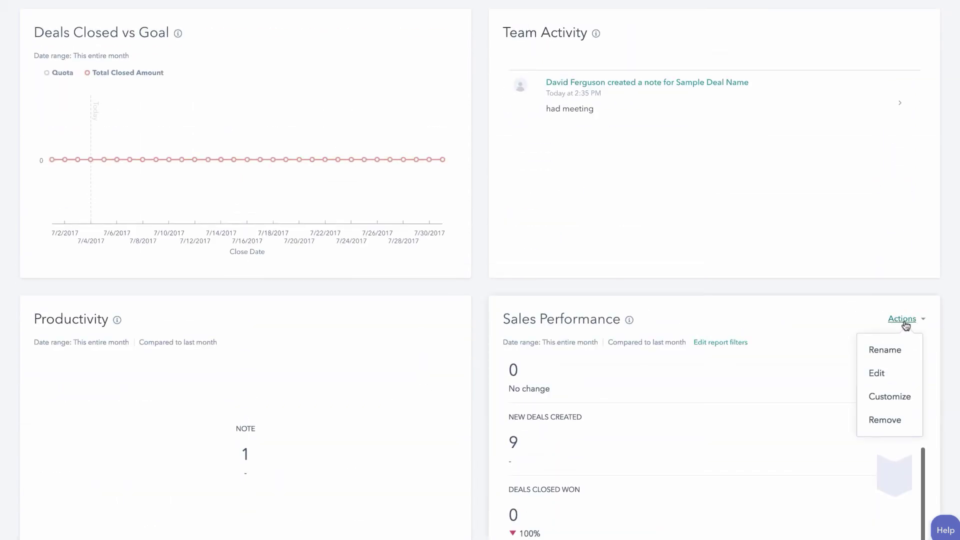
click(876, 376)
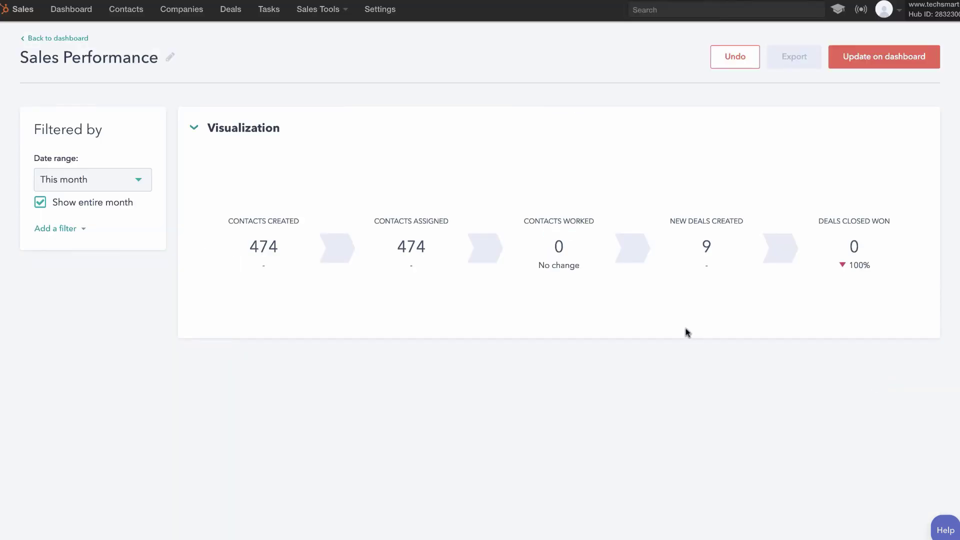
click(134, 180)
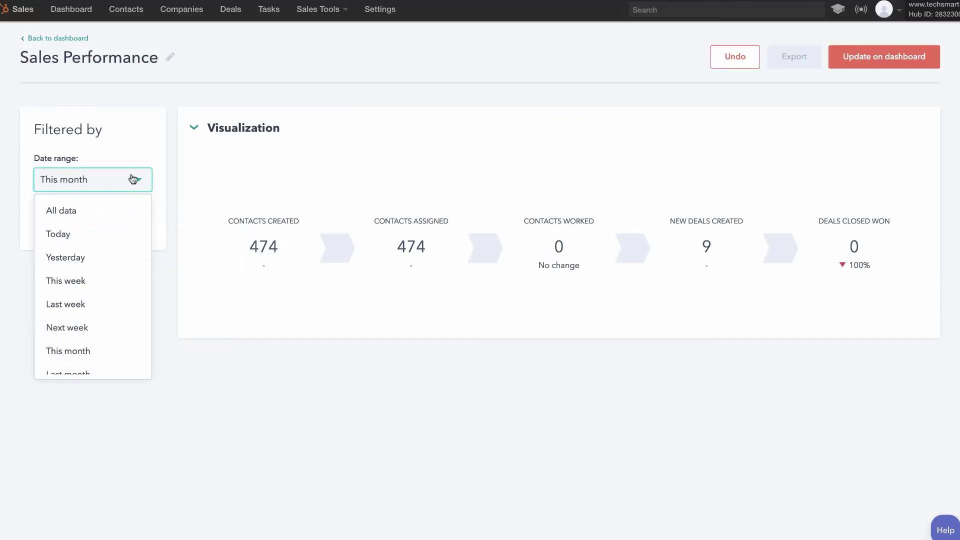
click(141, 178)
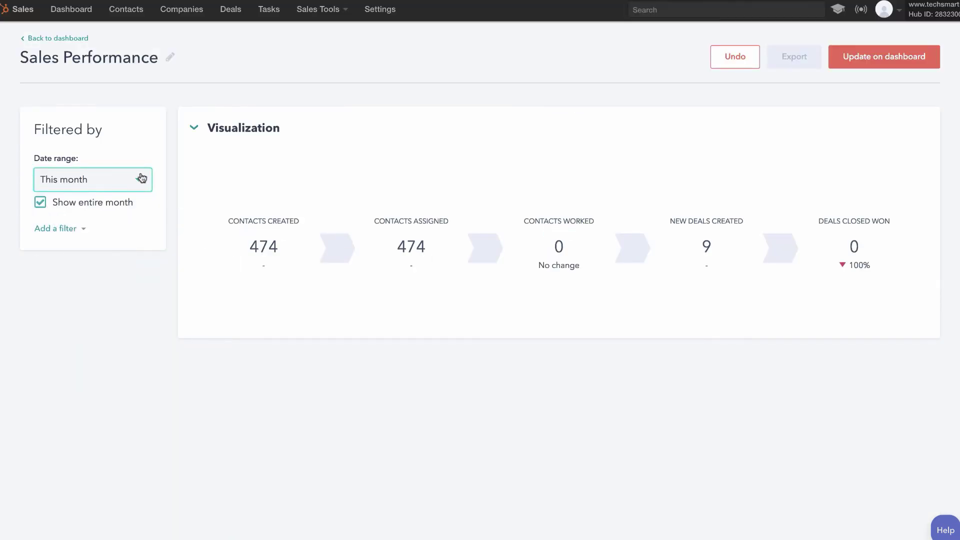
click(75, 229)
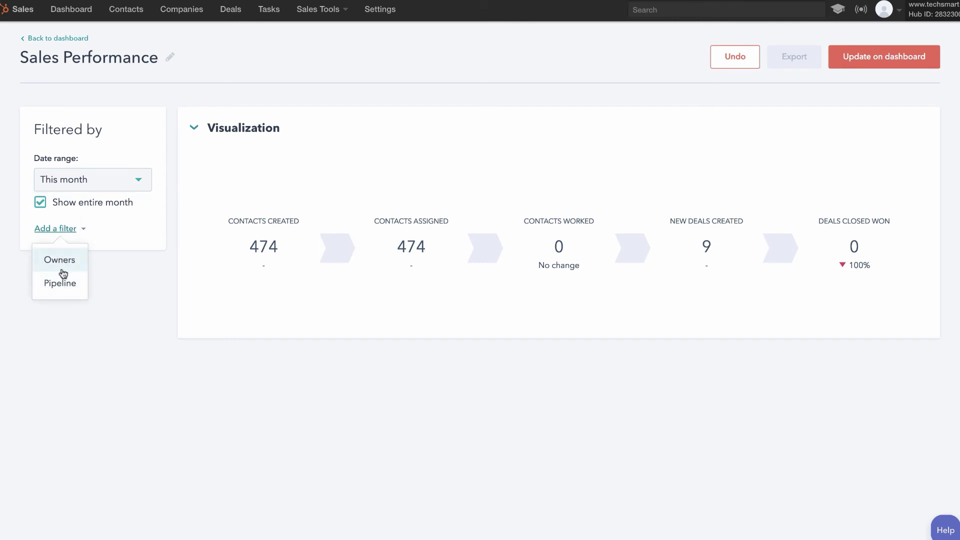
click(85, 231)
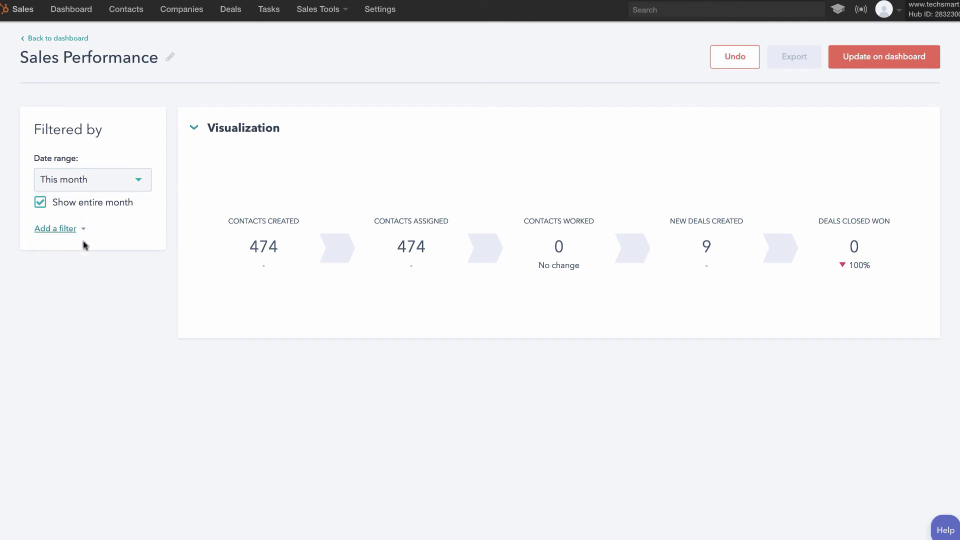
click(64, 39)
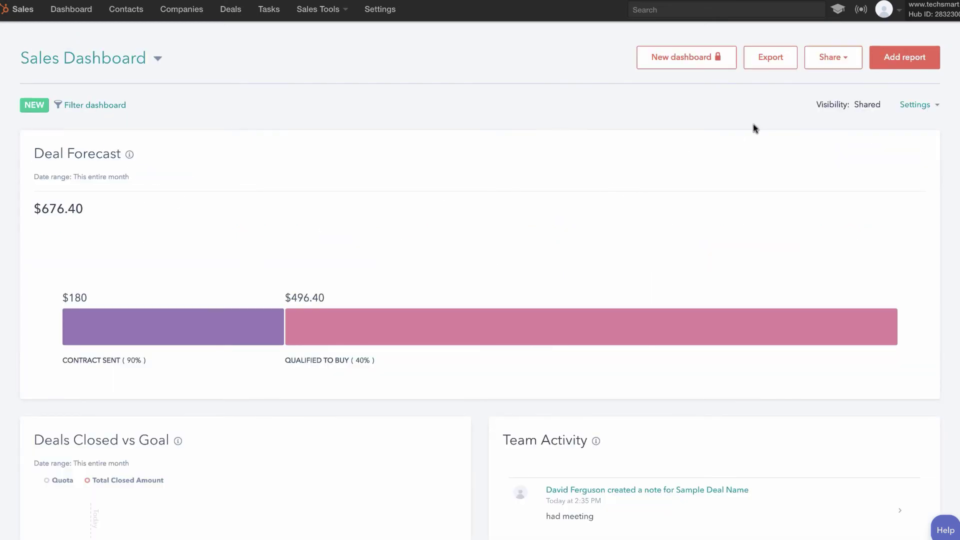
click(839, 60)
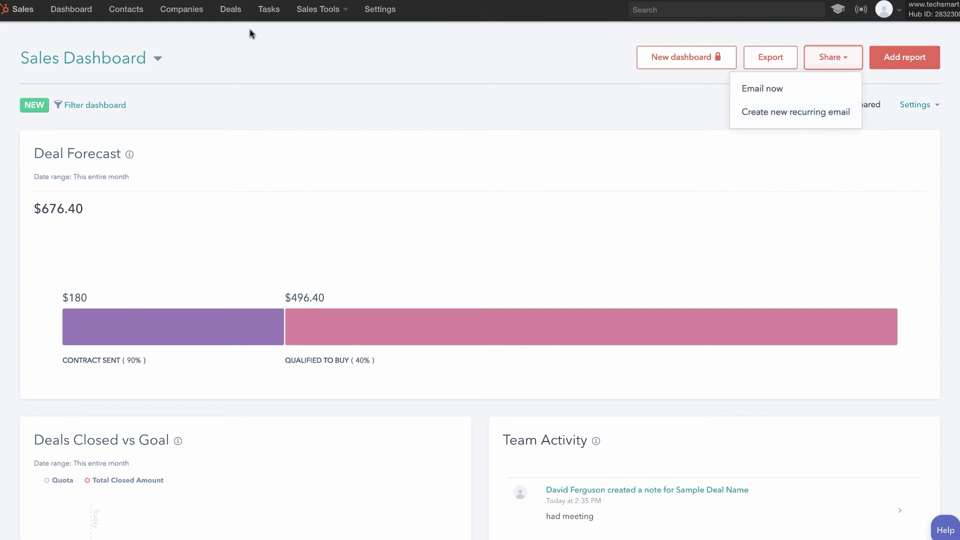
click(785, 112)
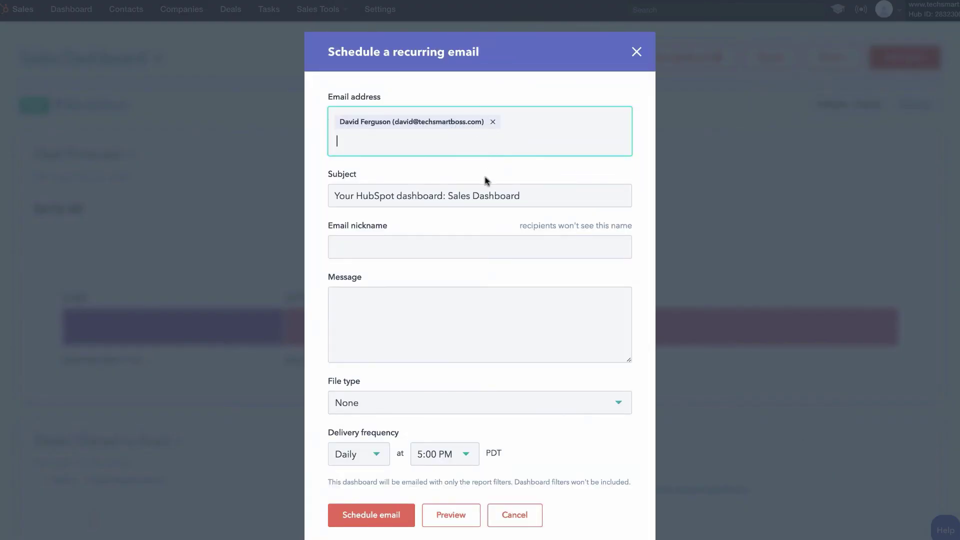
click(396, 245)
click(385, 306)
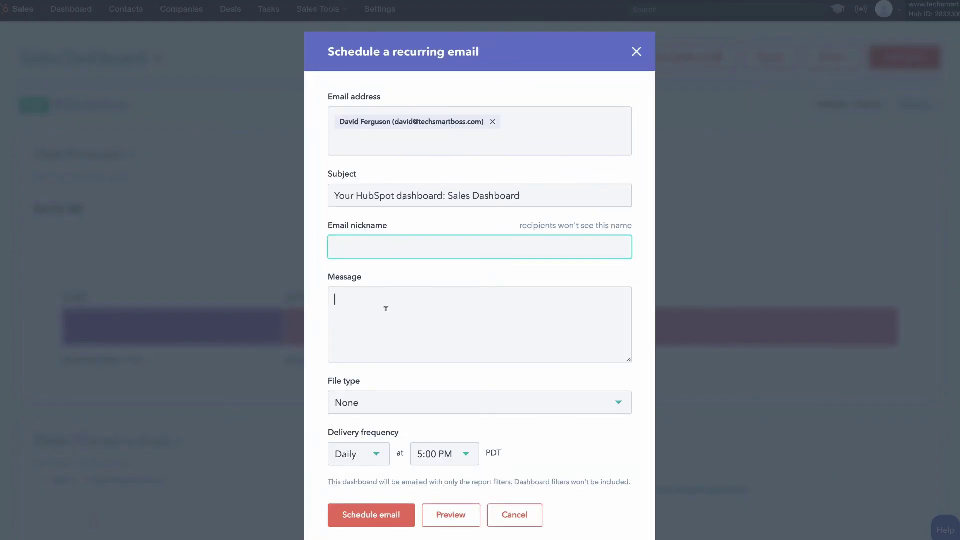
click(375, 403)
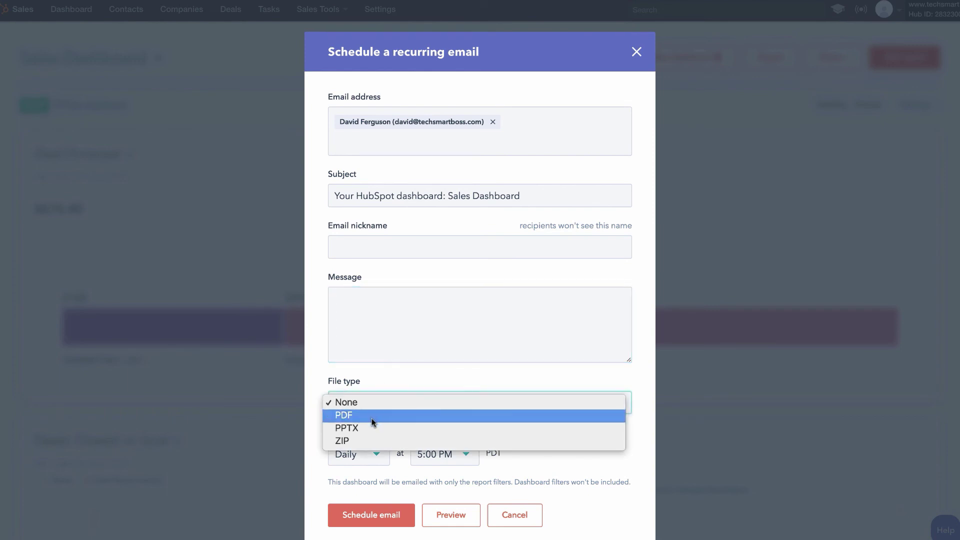
click(365, 402)
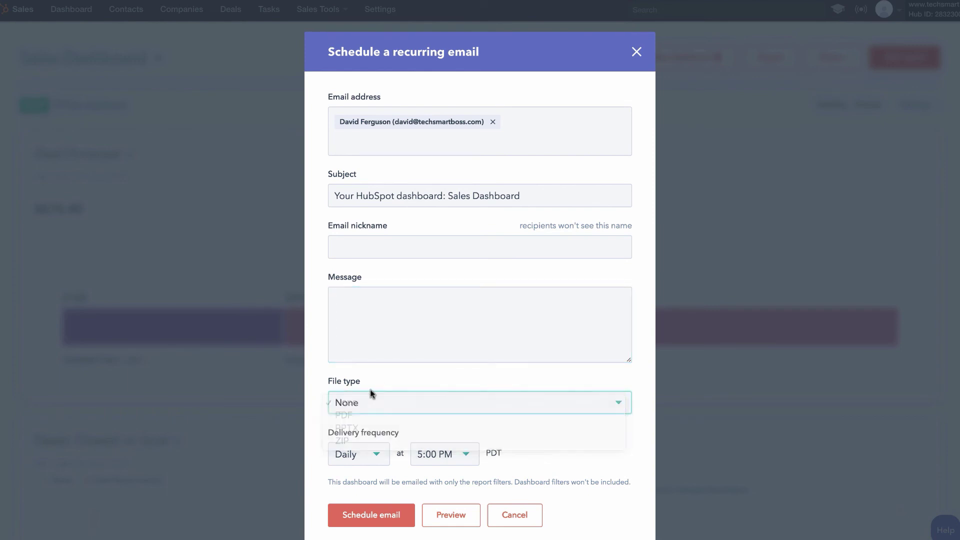
click(371, 459)
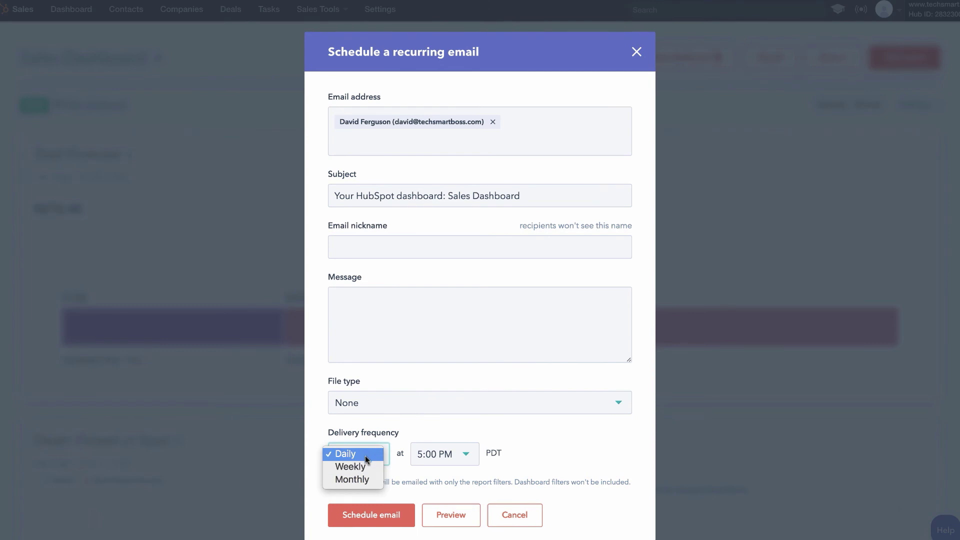
click(369, 450)
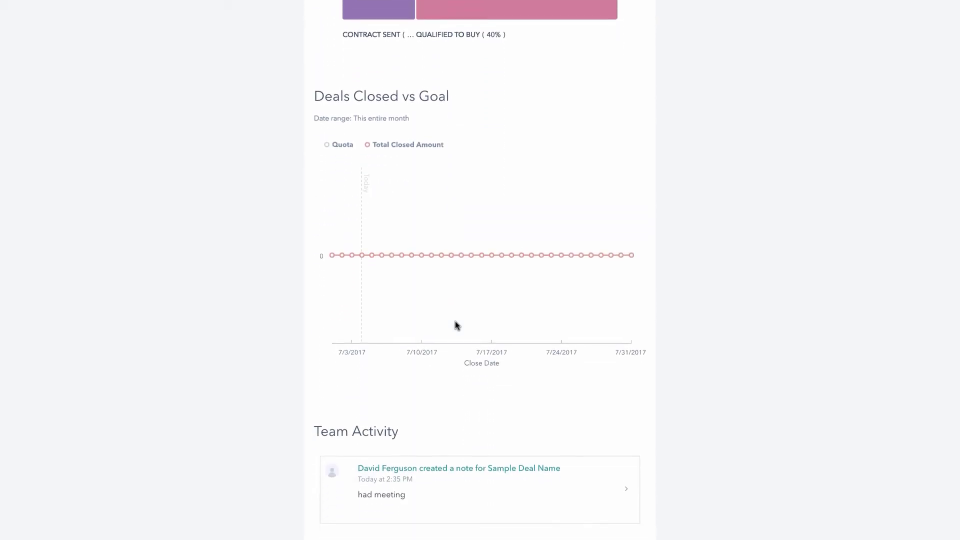
scroll(454, 325, down, 8)
scroll(455, 325, up, 14)
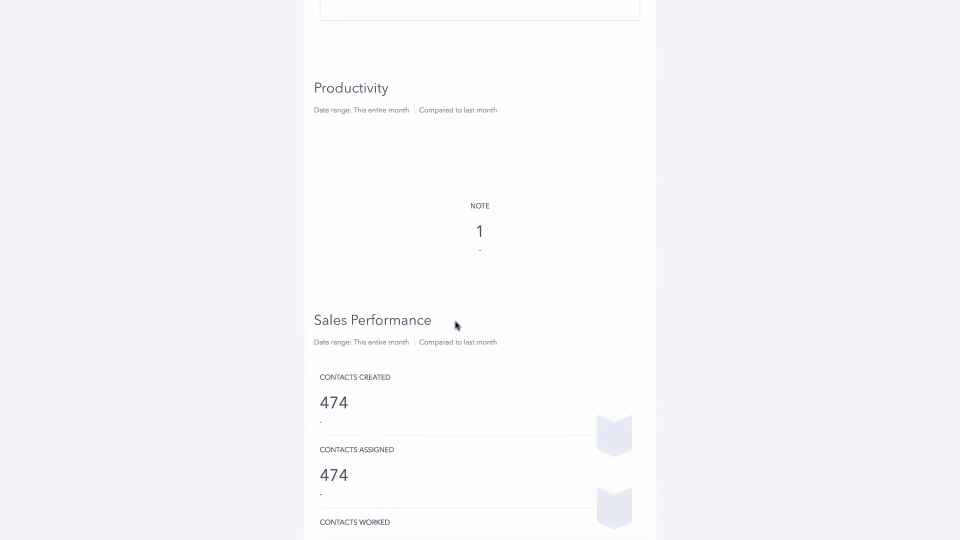
key(Escape)
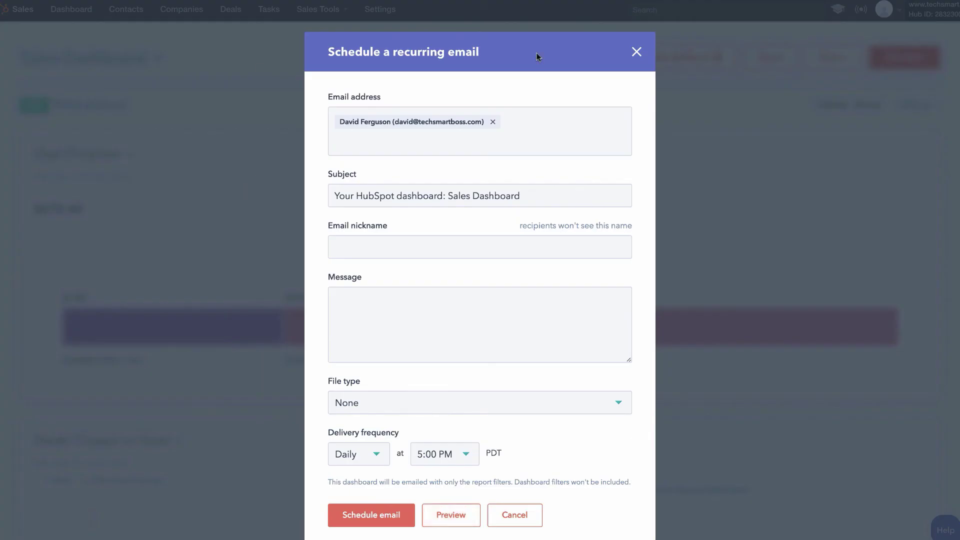
click(637, 52)
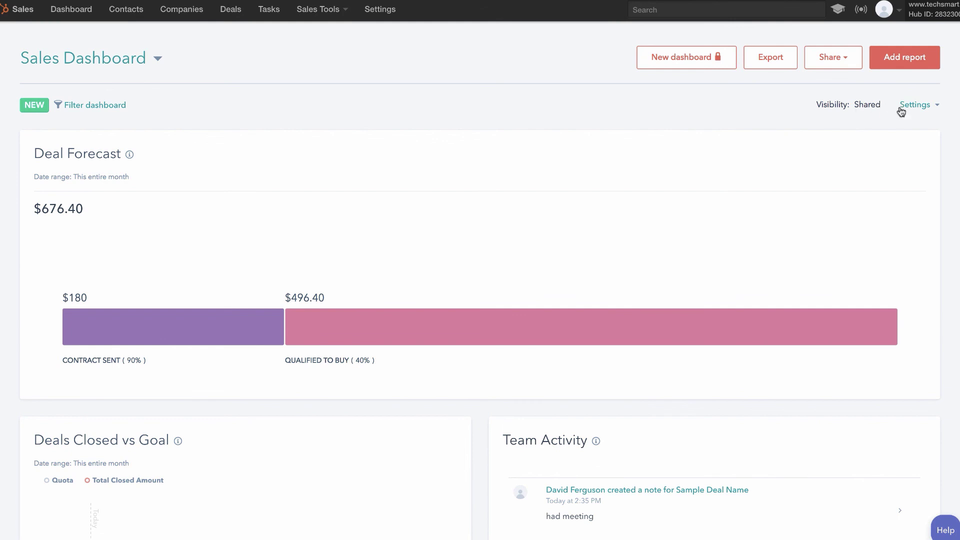
click(919, 105)
click(914, 89)
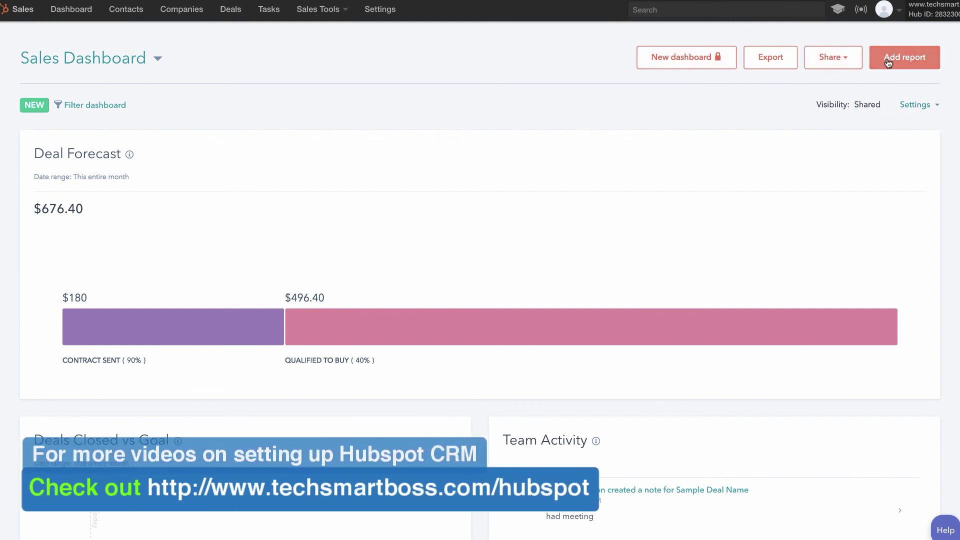
scroll(472, 144, down, 5)
scroll(471, 143, down, 2)
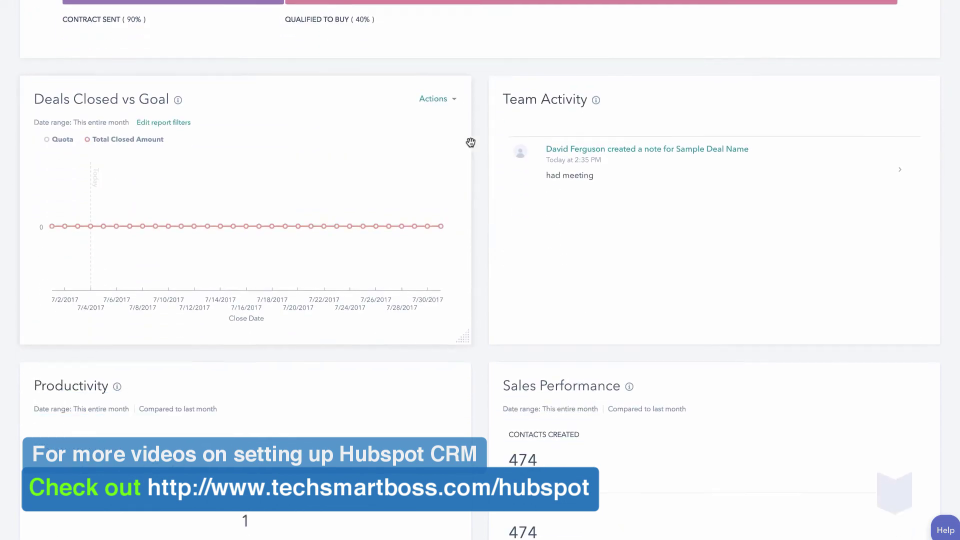
scroll(477, 268, up, 7)
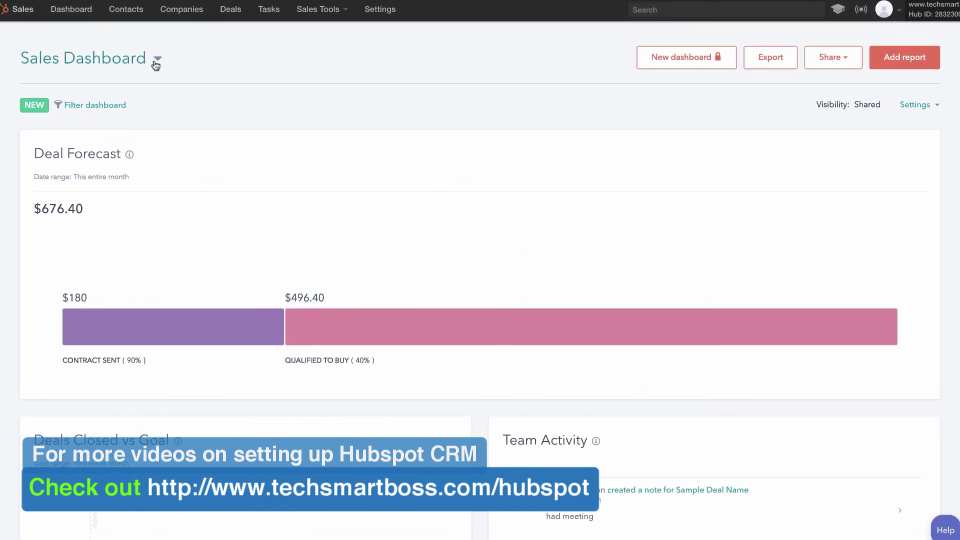
click(155, 61)
click(155, 61)
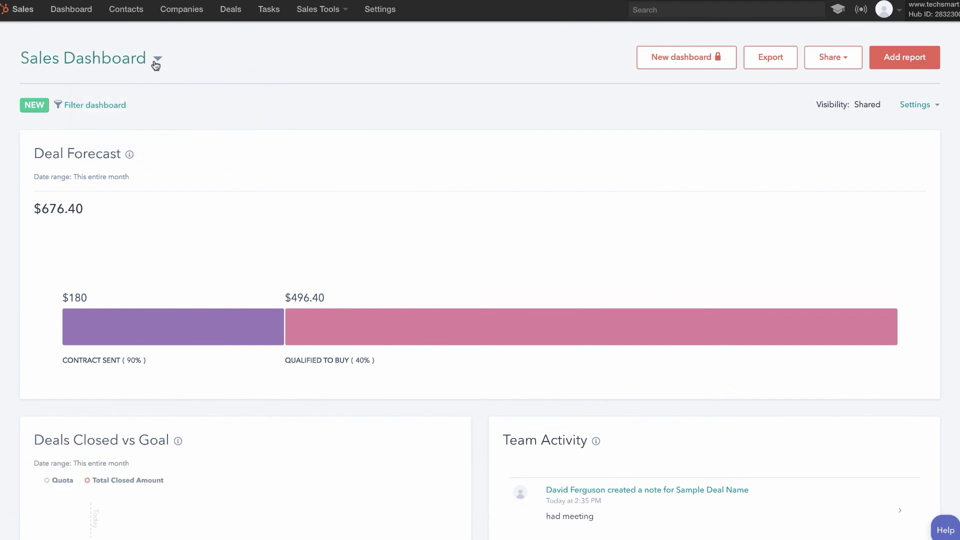